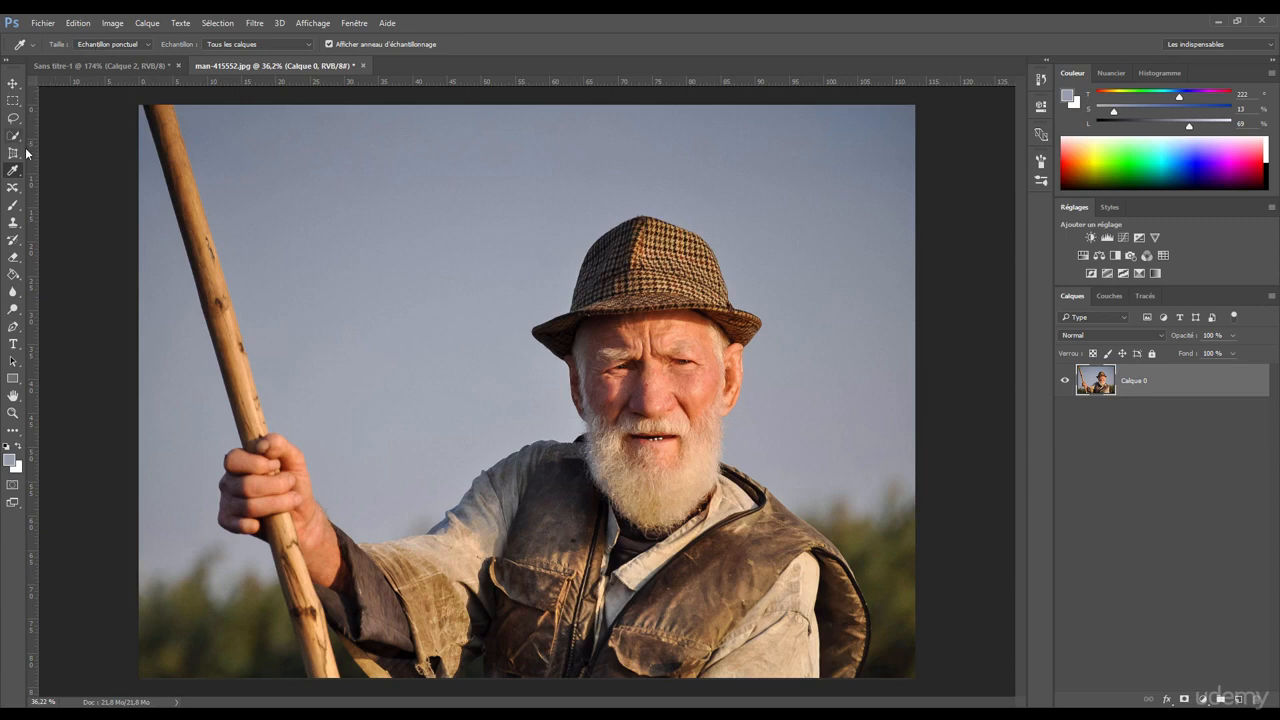
- Sample a light skin tone from the man's forehead as the foreground colour and check it in the colour picker
{"action": "left_click", "coordinate": [103, 43]}
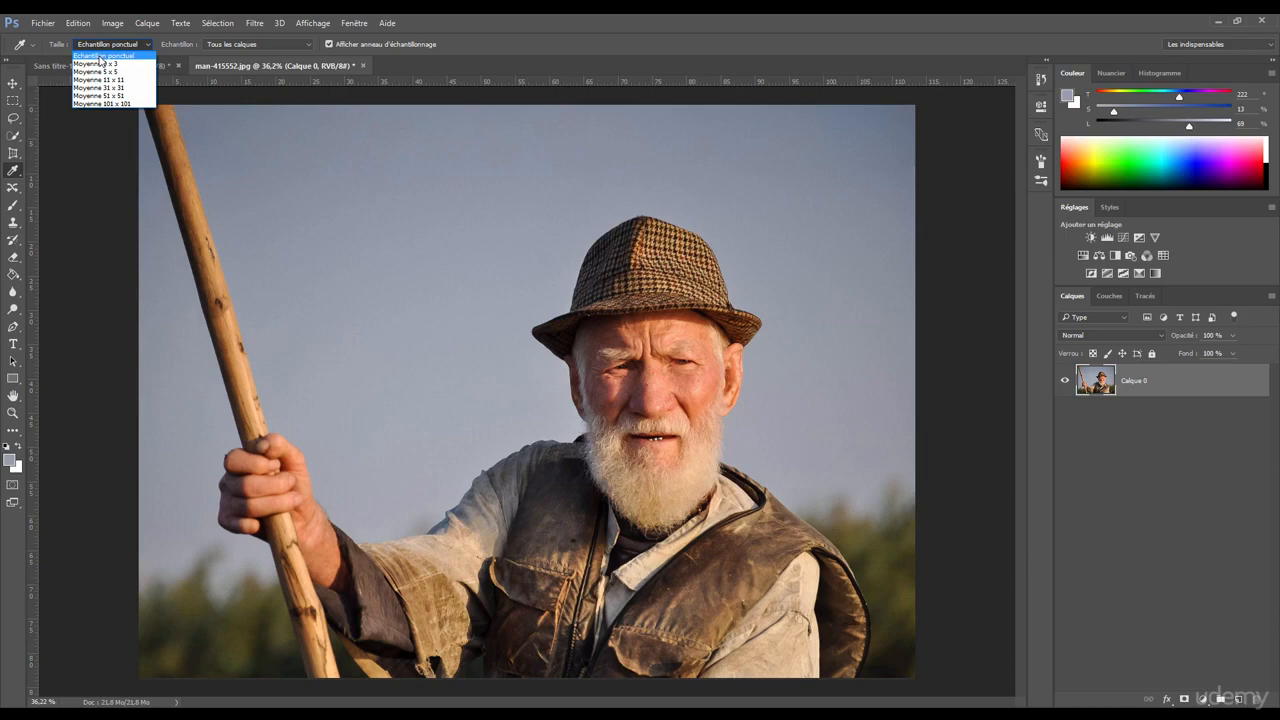
{"action": "left_click", "coordinate": [105, 44]}
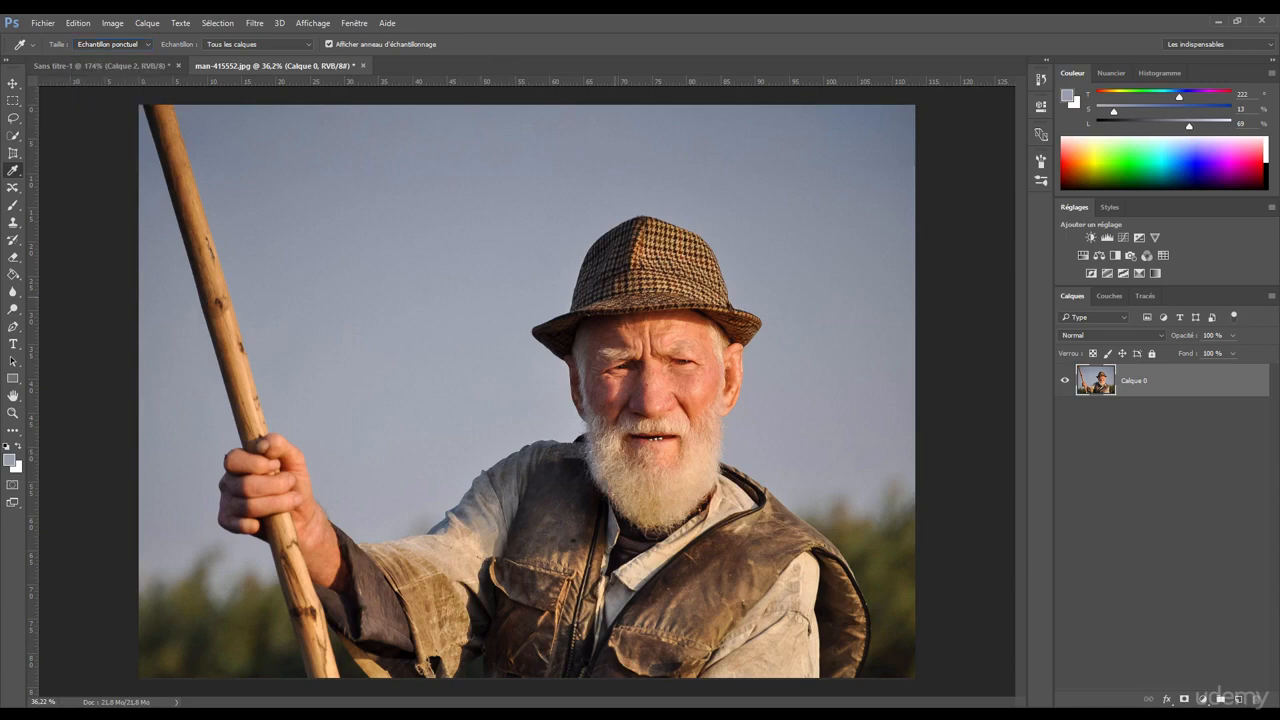
{"action": "left_click_drag", "start_coordinate": [623, 344], "coordinate": [748, 344]}
{"action": "left_click_drag", "start_coordinate": [468, 318], "coordinate": [377, 274]}
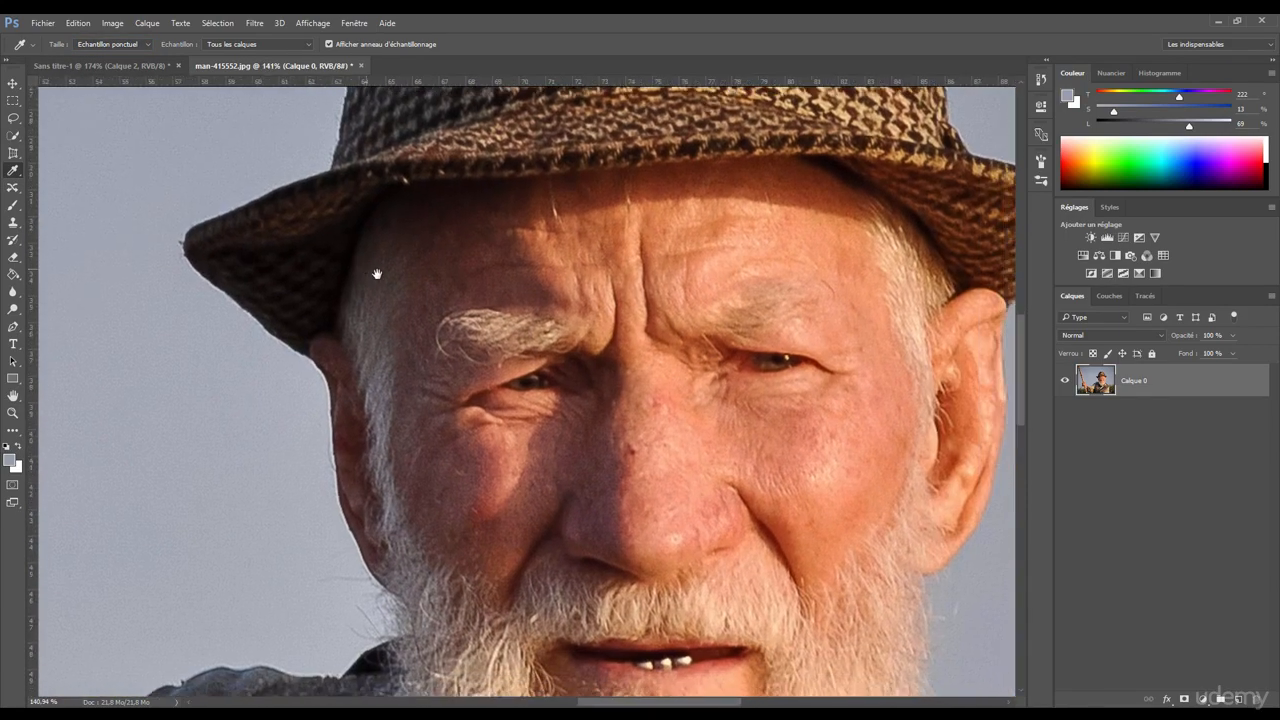
{"action": "scroll", "coordinate": [474, 285], "scroll_direction": "up", "scroll_amount": 2}
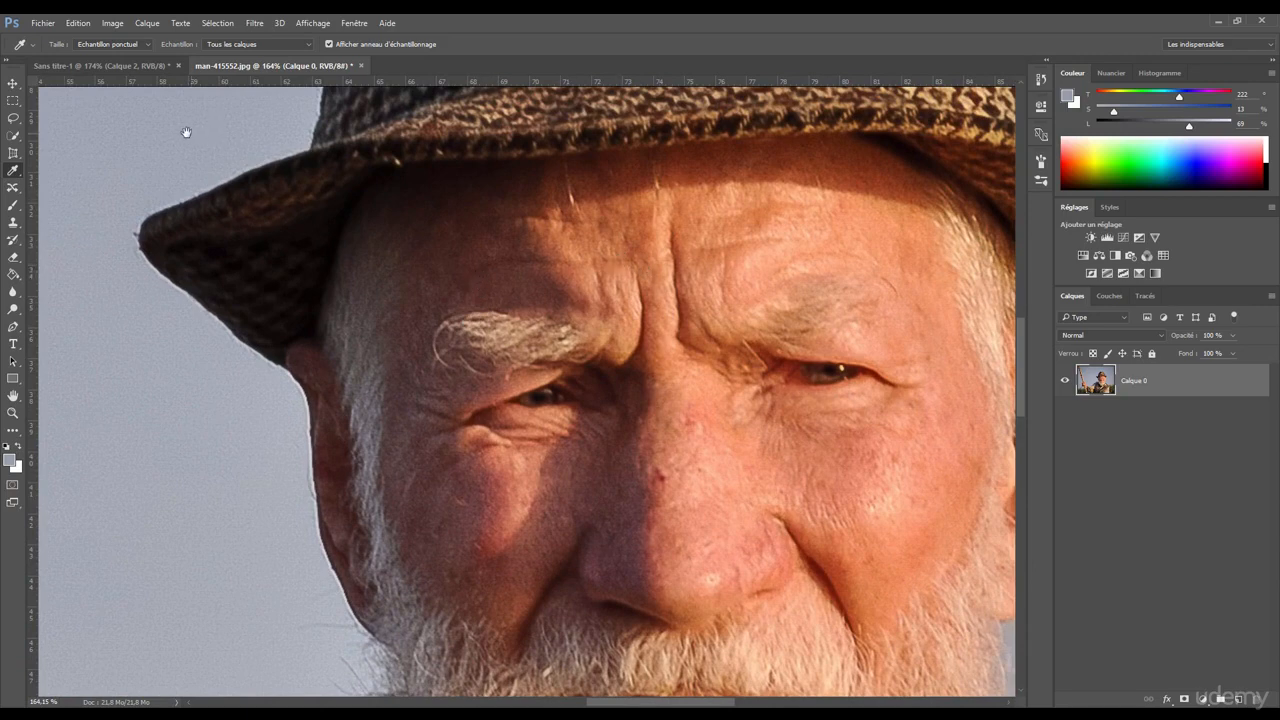
{"action": "left_click_drag", "start_coordinate": [186, 132], "coordinate": [257, 180]}
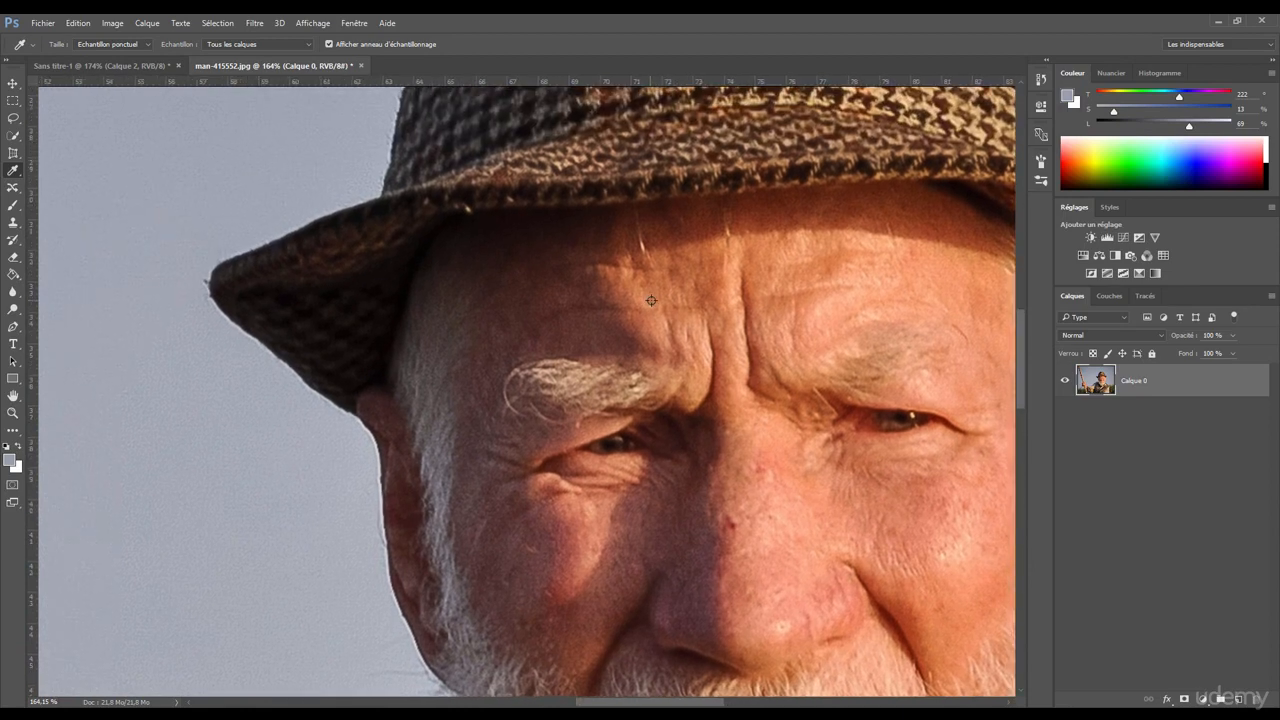
{"action": "left_click_drag", "start_coordinate": [615, 289], "coordinate": [529, 279]}
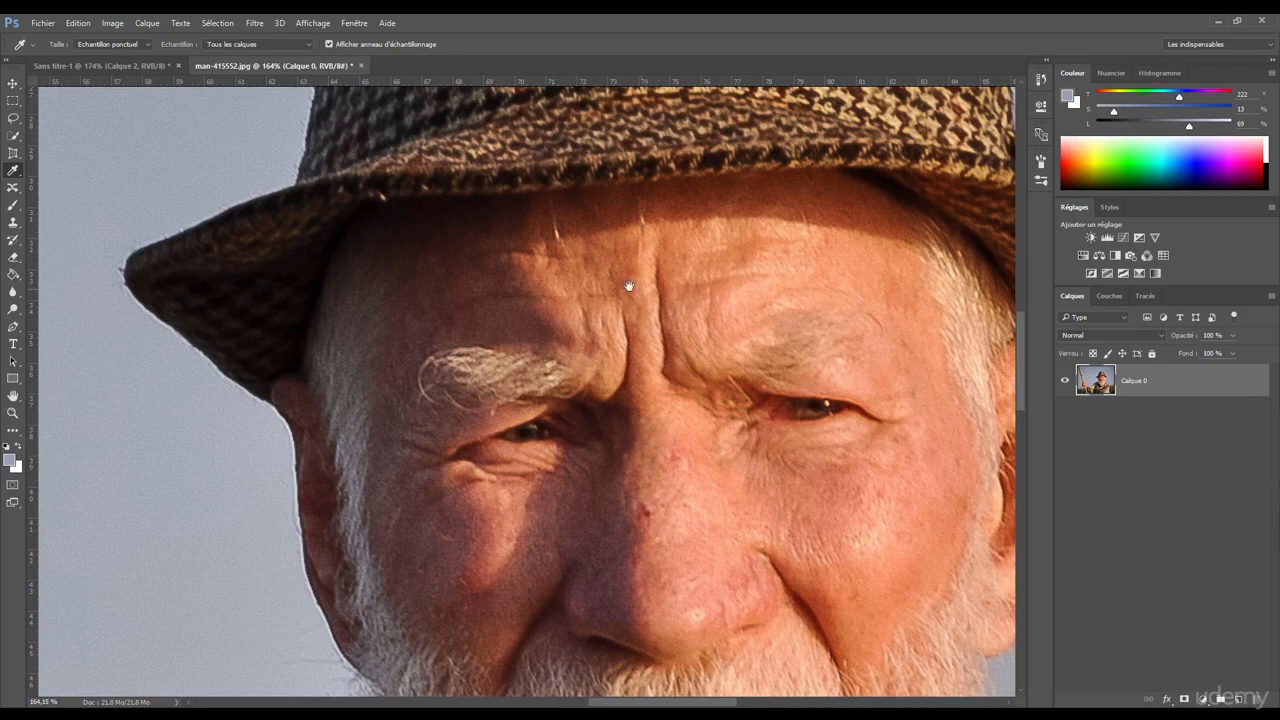
{"action": "left_click_drag", "start_coordinate": [629, 286], "coordinate": [657, 271]}
{"action": "scroll", "coordinate": [704, 350], "scroll_direction": "up", "scroll_amount": 3}
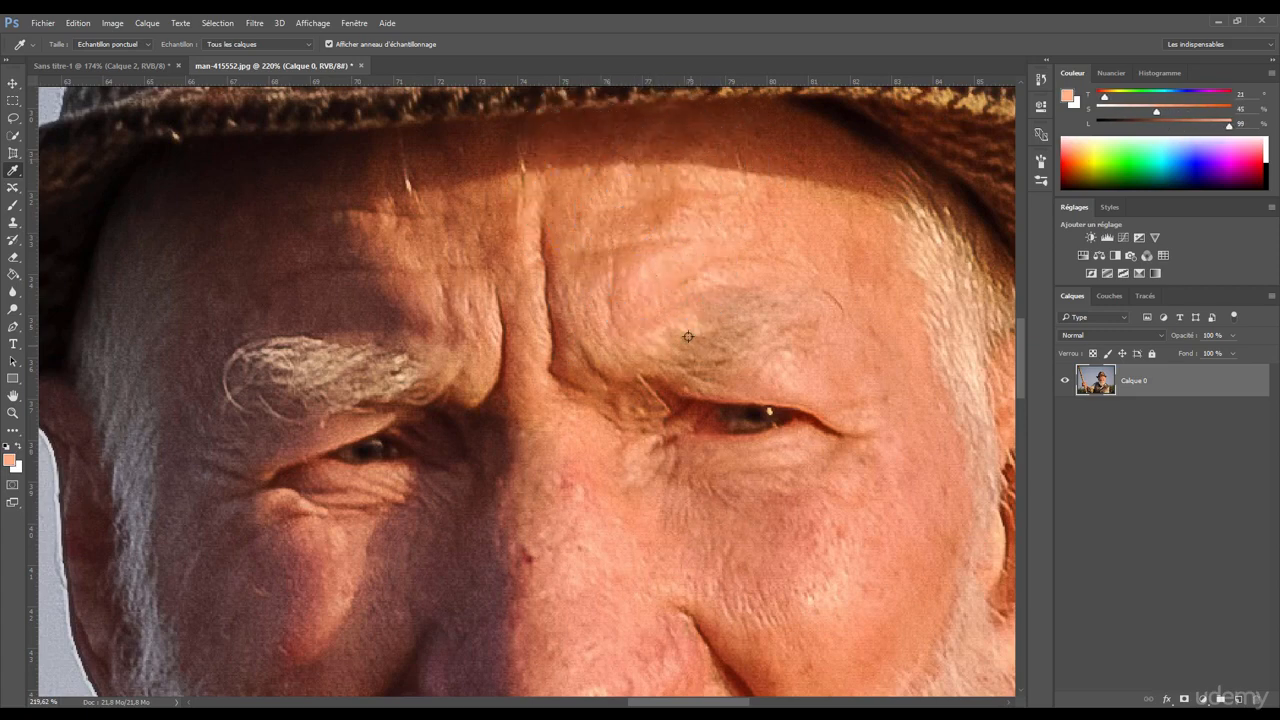
{"action": "left_click", "coordinate": [1068, 97]}
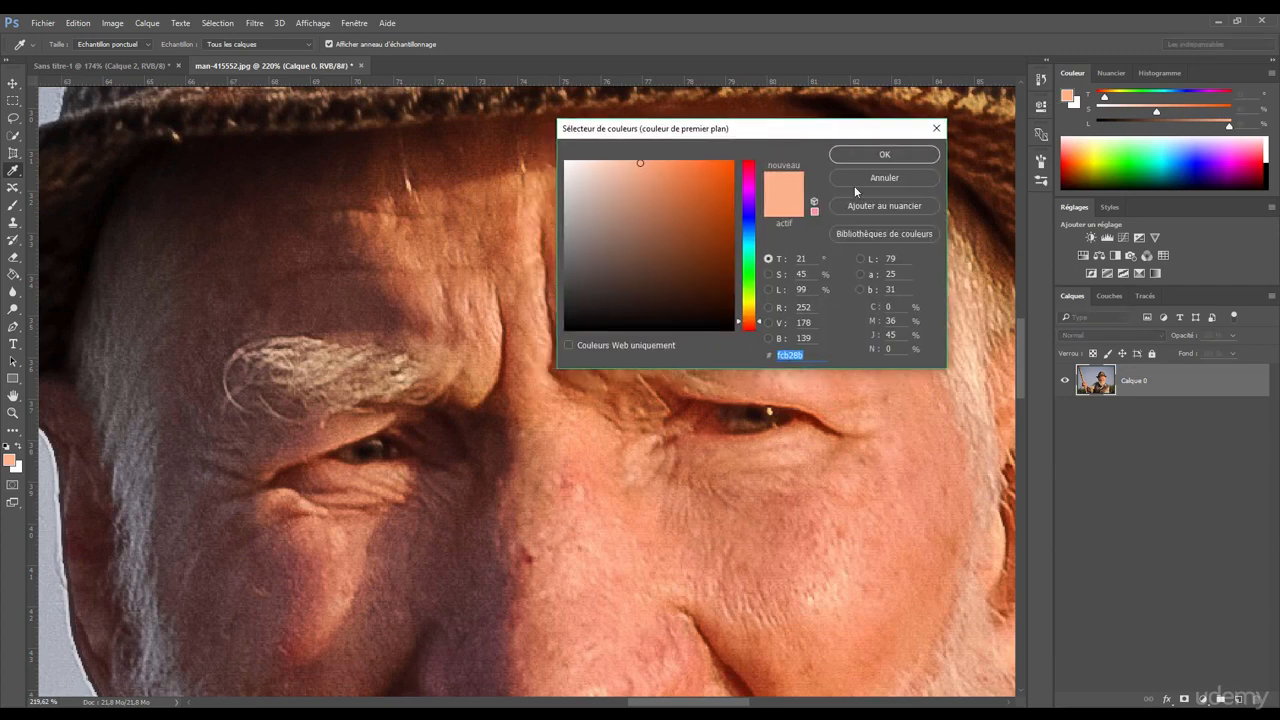
{"action": "left_click", "coordinate": [855, 177]}
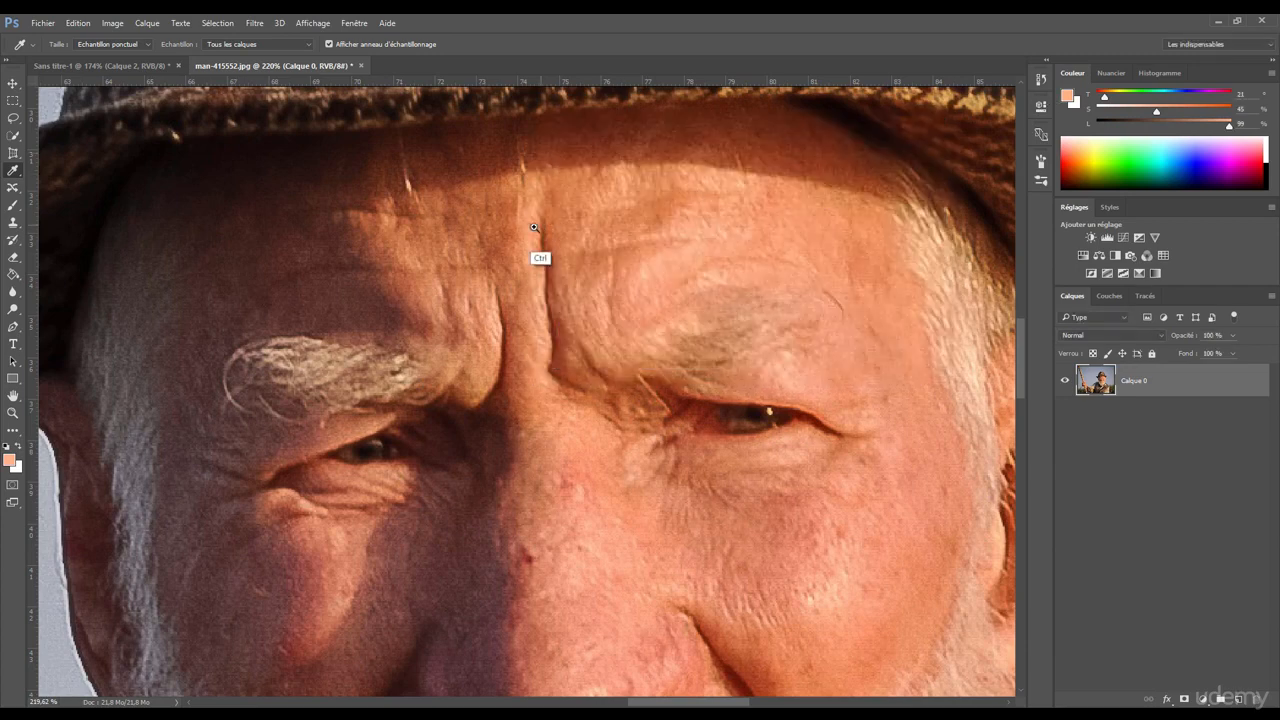
- Activate the Brush tool and shrink its tip to a small size for the forehead area
{"action": "scroll", "coordinate": [540, 257], "scroll_direction": "down", "scroll_amount": 2}
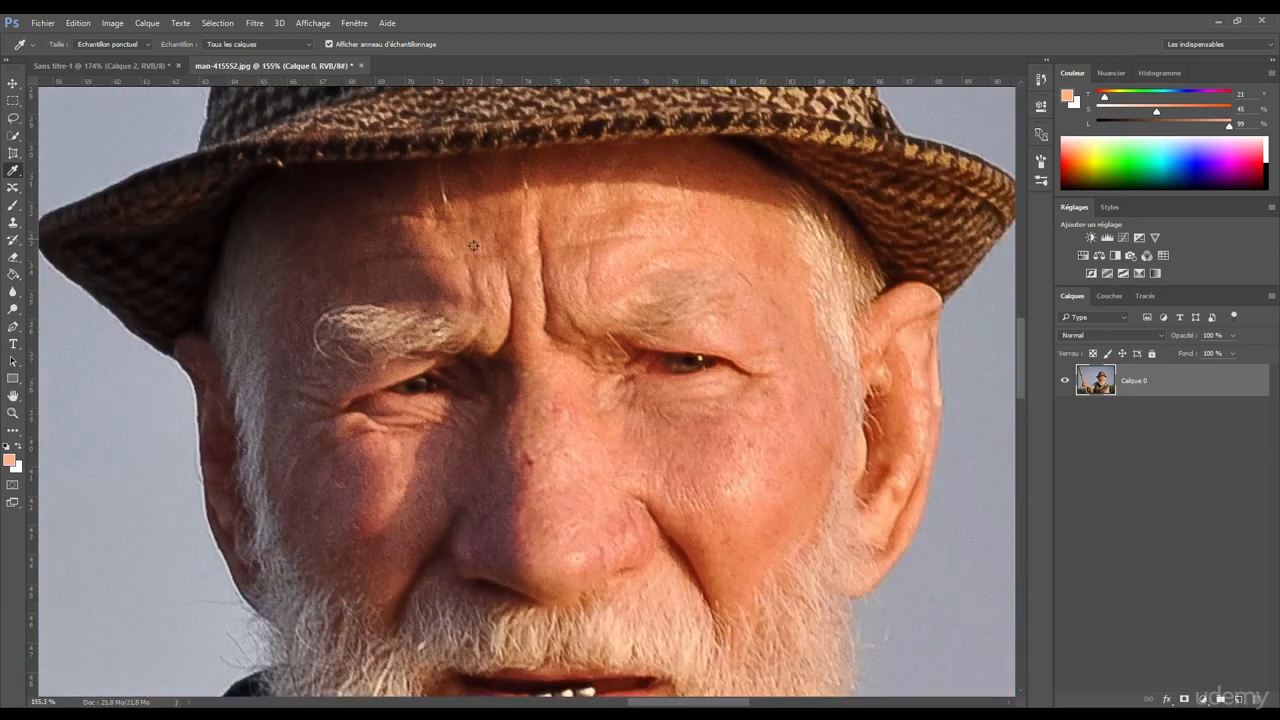
{"action": "left_click", "coordinate": [13, 205]}
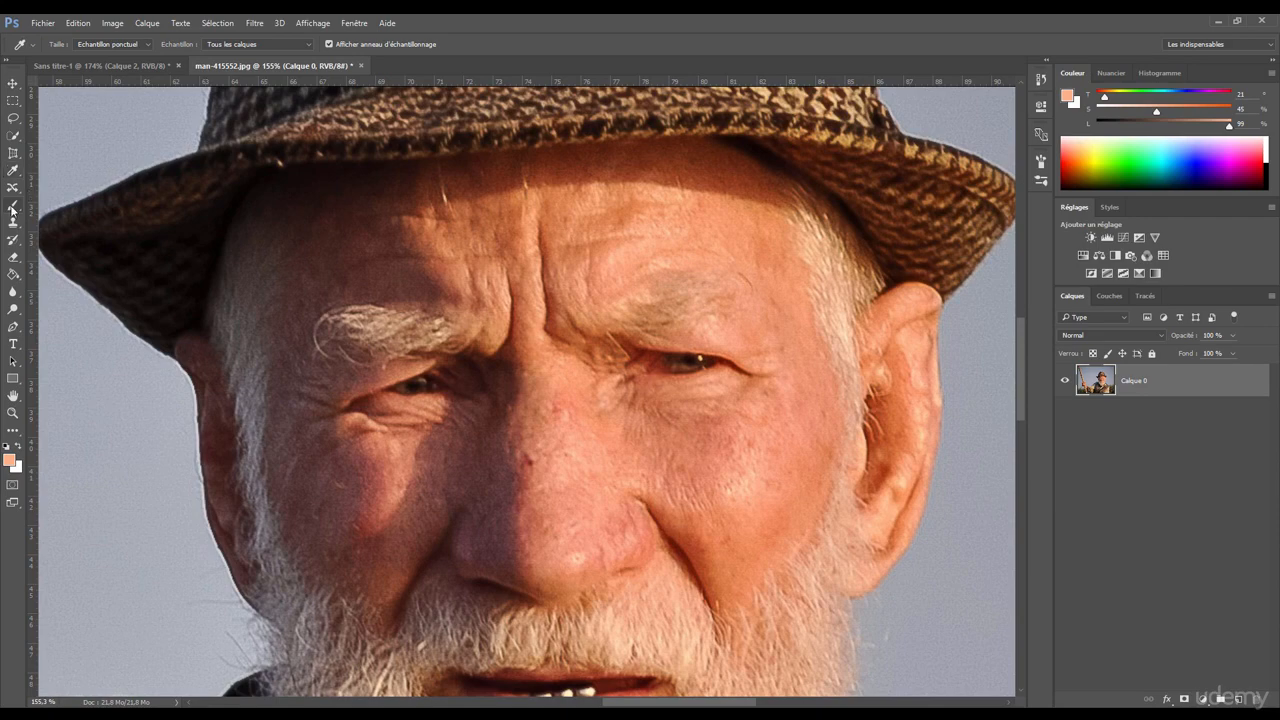
{"action": "scroll", "coordinate": [585, 257], "scroll_direction": "up", "scroll_amount": 4}
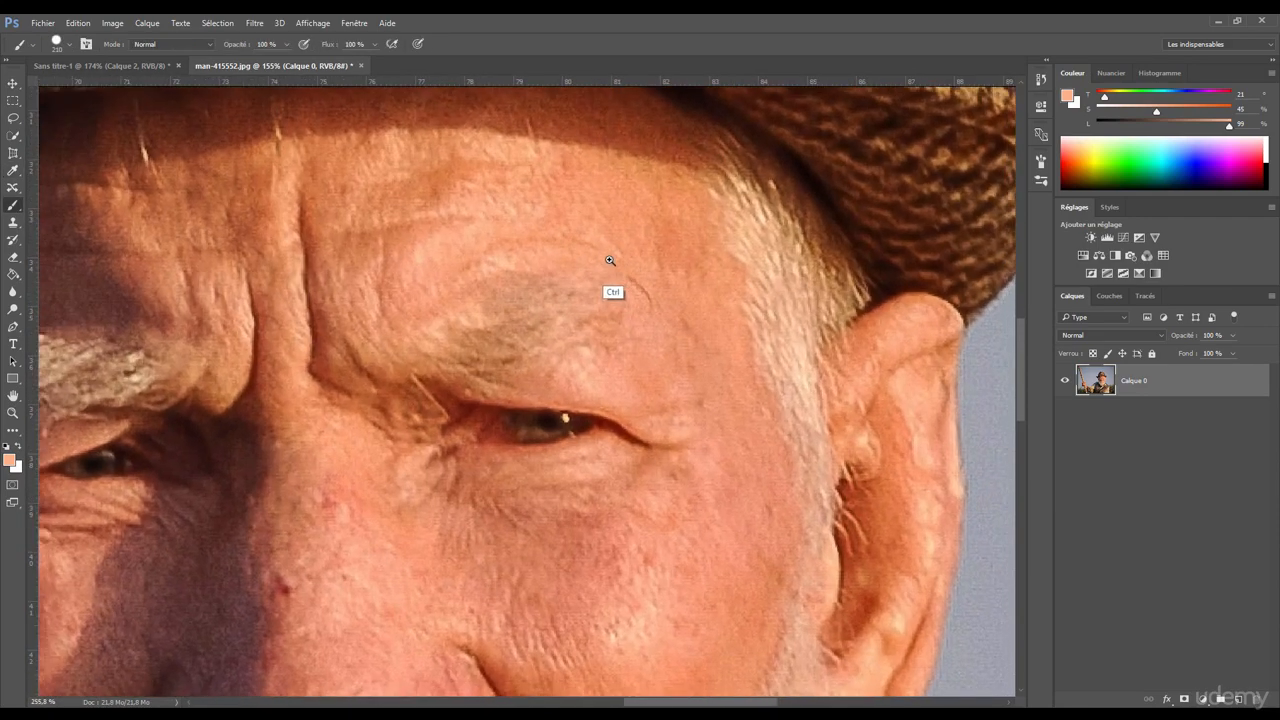
{"action": "left_click_drag", "start_coordinate": [504, 275], "coordinate": [395, 267]}
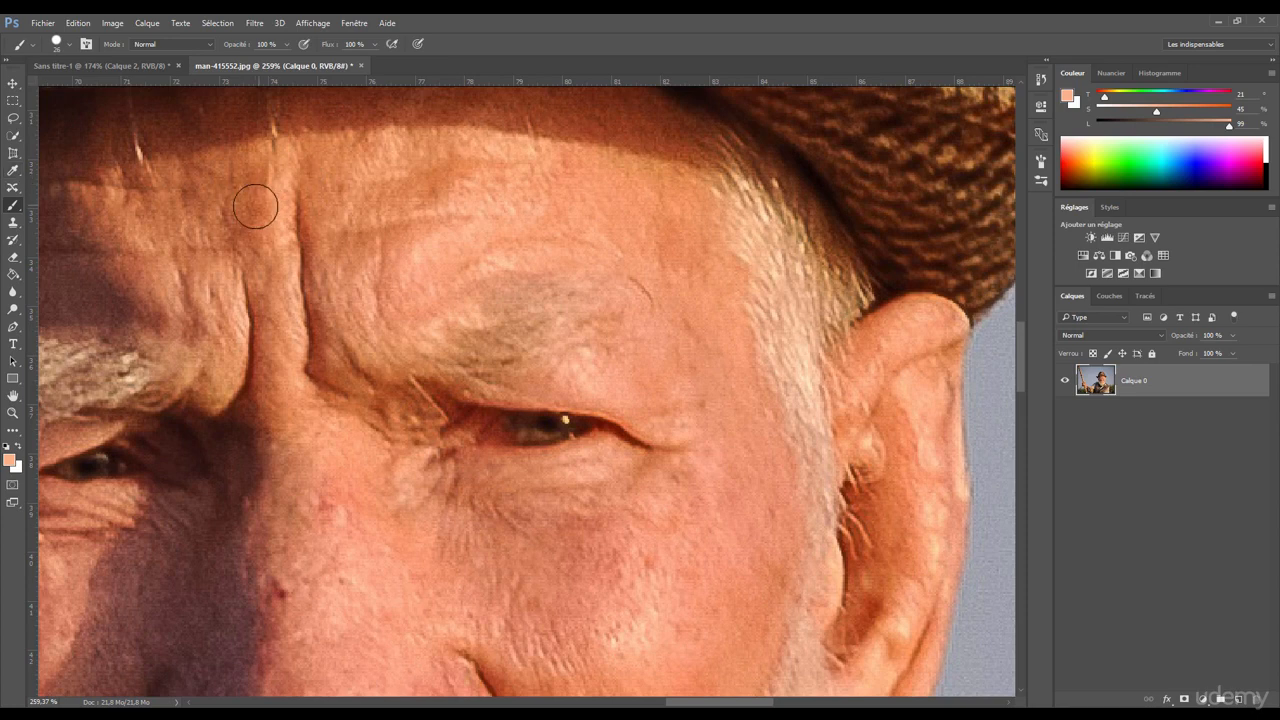
{"action": "key", "text": "alt"}
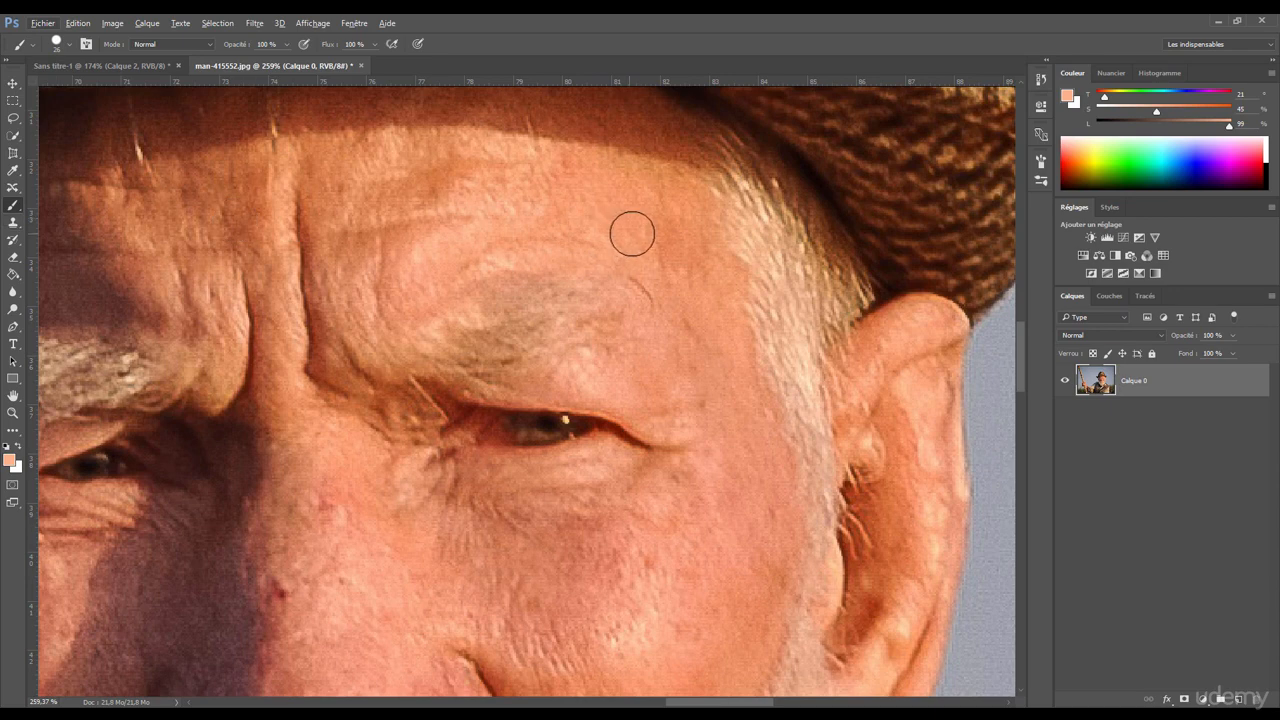
{"action": "key", "text": "alt"}
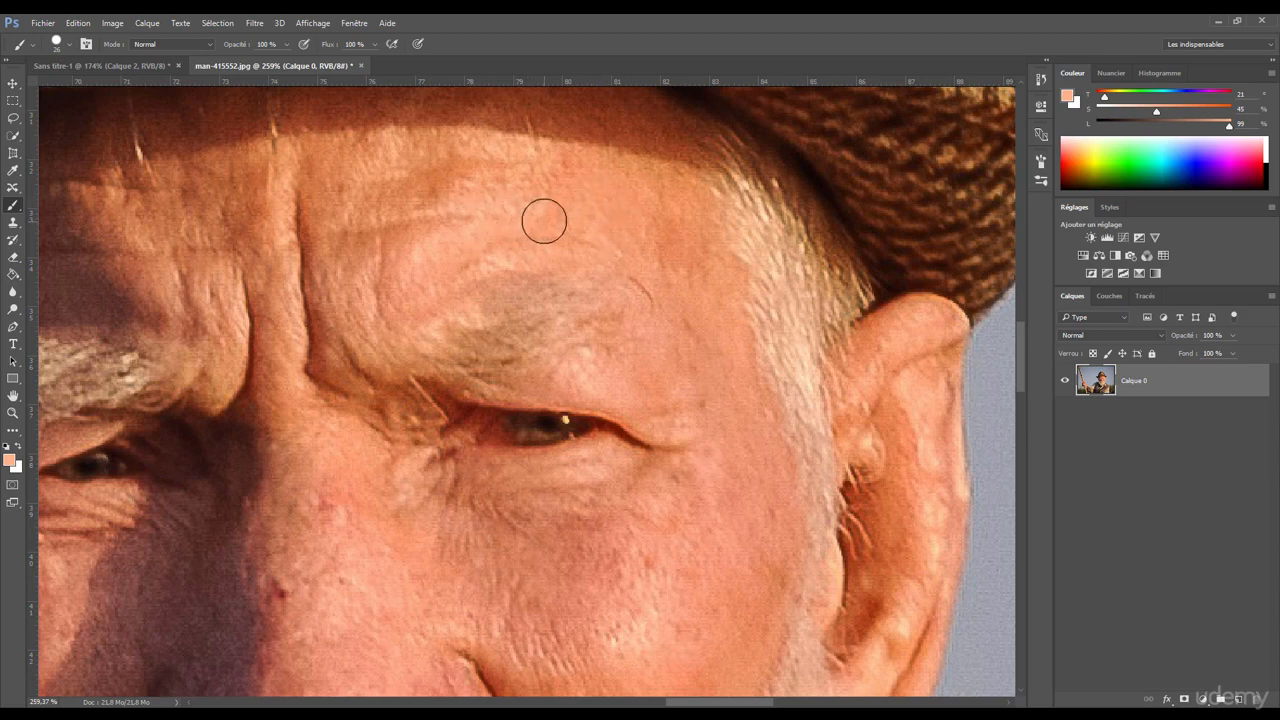
- Sample orange skin tones above the sunlit eyebrow, try painting over the forehead with the Brush, and undo the stroke
{"action": "key", "text": "i"}
{"action": "left_click", "coordinate": [572, 214]}
{"action": "left_click_drag", "start_coordinate": [589, 203], "coordinate": [591, 218]}
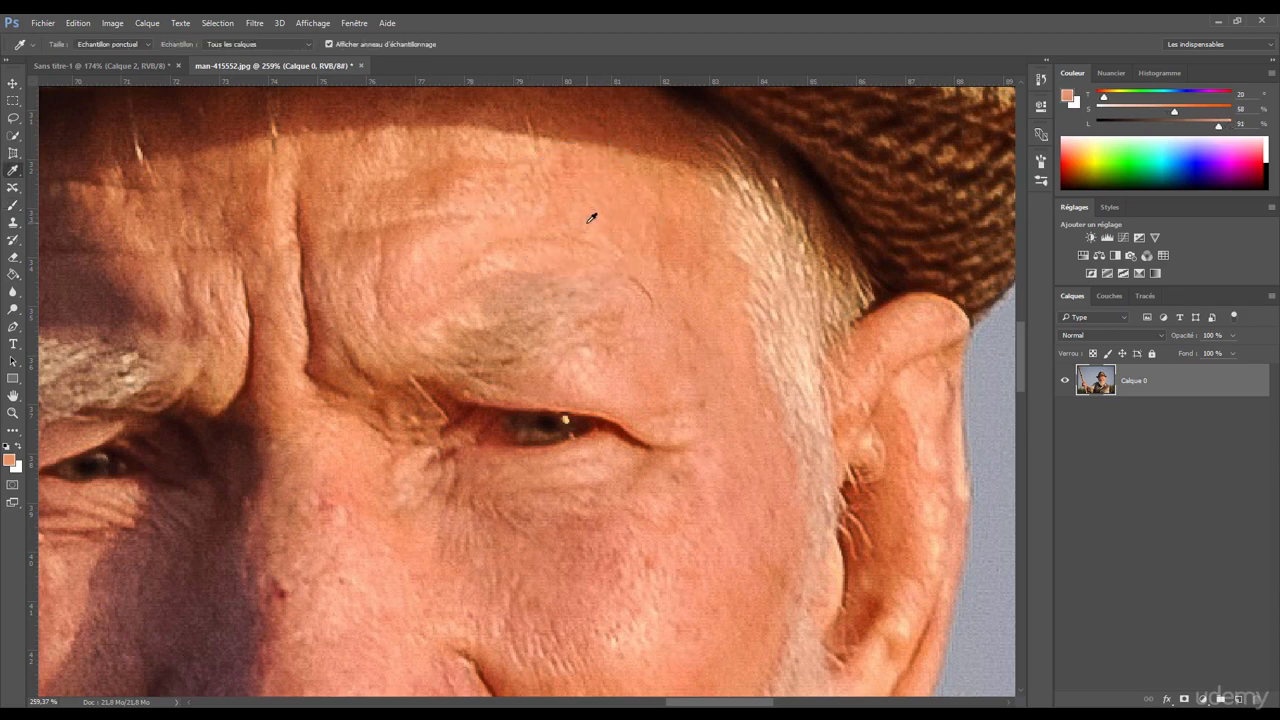
{"action": "key", "text": "b"}
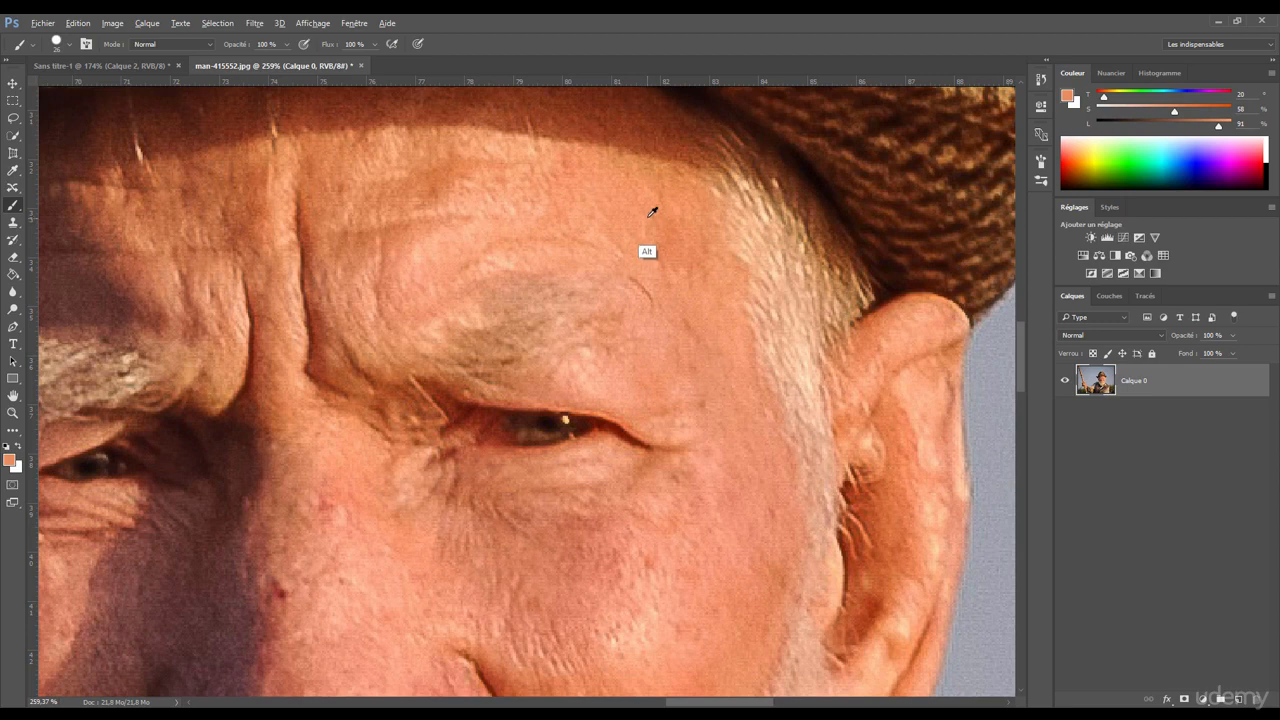
{"action": "mouse_move", "coordinate": [632, 204]}
{"action": "left_mouse_down"}
{"action": "mouse_move", "coordinate": [585, 168]}
{"action": "mouse_move", "coordinate": [540, 207]}
{"action": "mouse_move", "coordinate": [560, 229]}
{"action": "mouse_move", "coordinate": [535, 227]}
{"action": "mouse_move", "coordinate": [600, 211]}
{"action": "mouse_move", "coordinate": [517, 220]}
{"action": "mouse_move", "coordinate": [637, 289]}
{"action": "mouse_move", "coordinate": [540, 272]}
{"action": "left_mouse_up"}
{"action": "key", "text": "ctrl+z"}
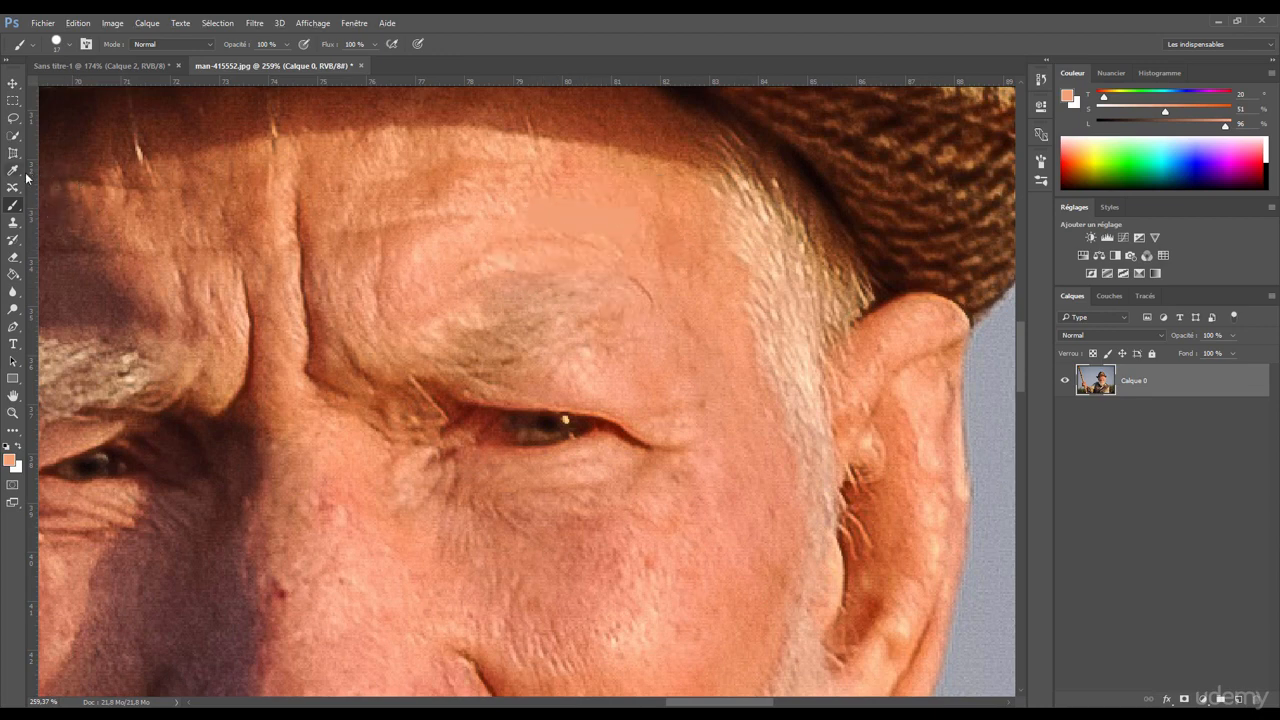
- Set the Eyedropper's sample size to Moyenne 51 x 51 and sample the averaged colour around the sunlit eyebrow
{"action": "left_click", "coordinate": [13, 170]}
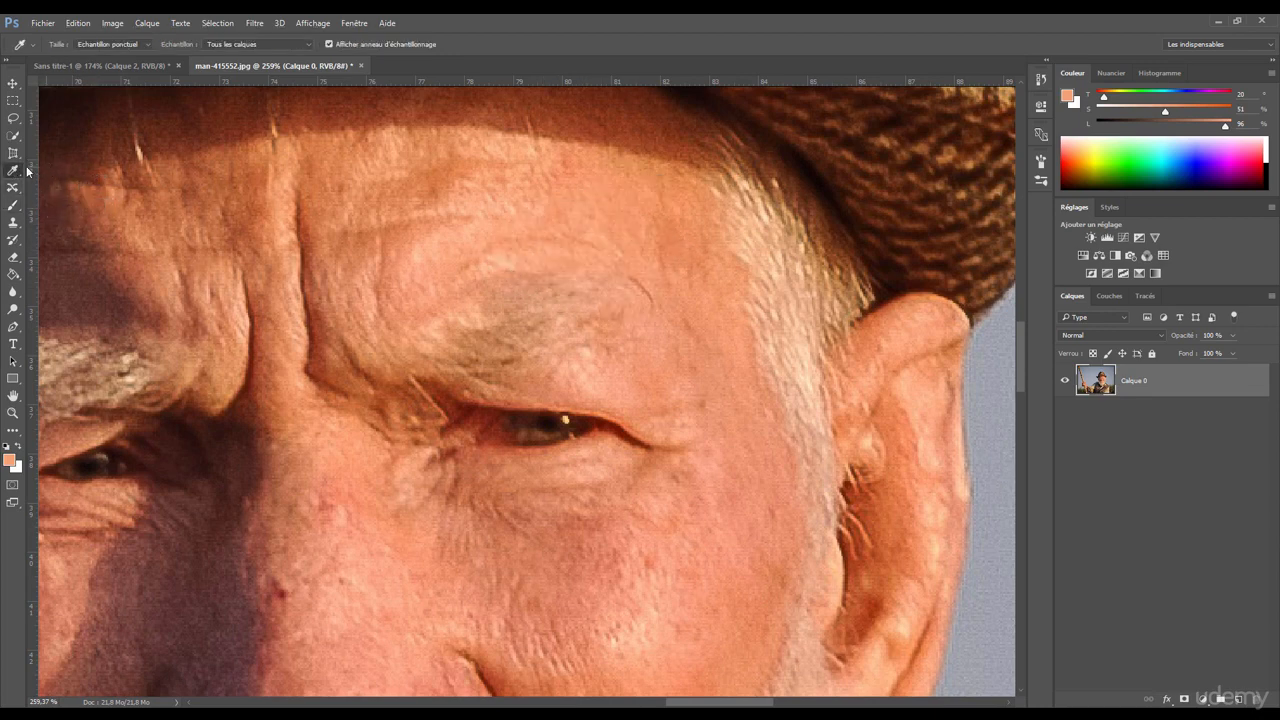
{"action": "left_click", "coordinate": [124, 45]}
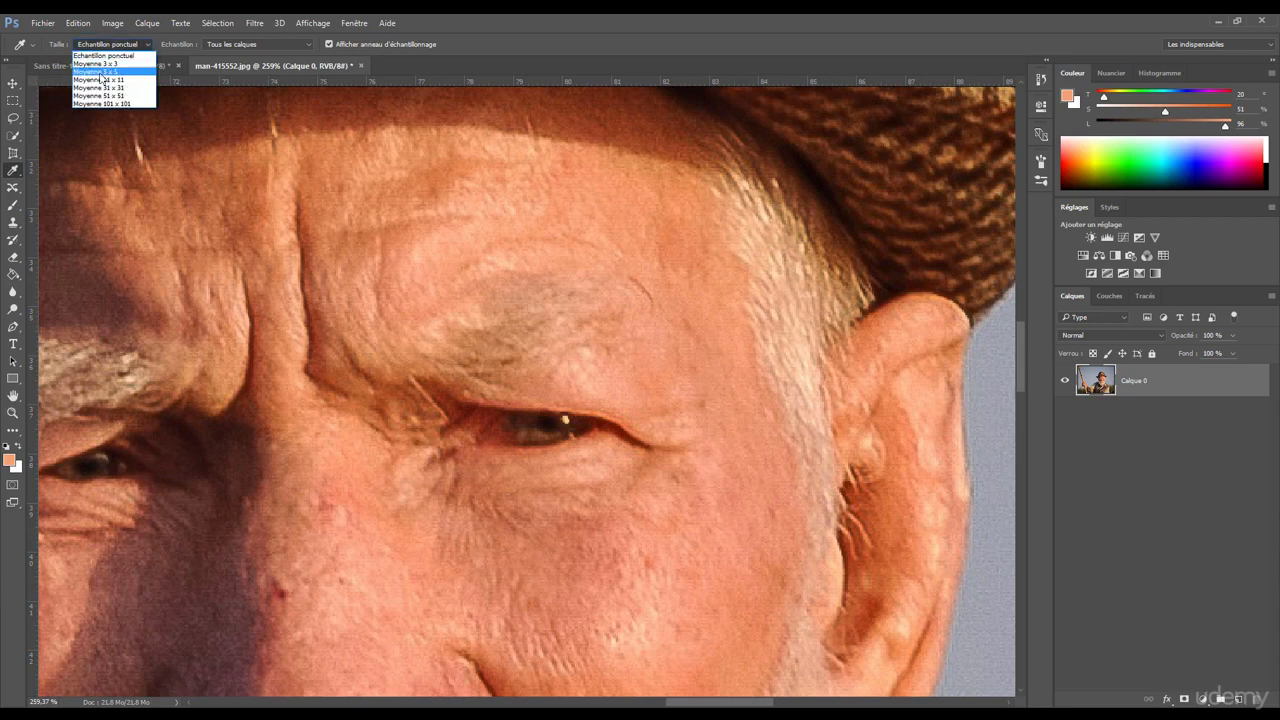
{"action": "left_click", "coordinate": [113, 54]}
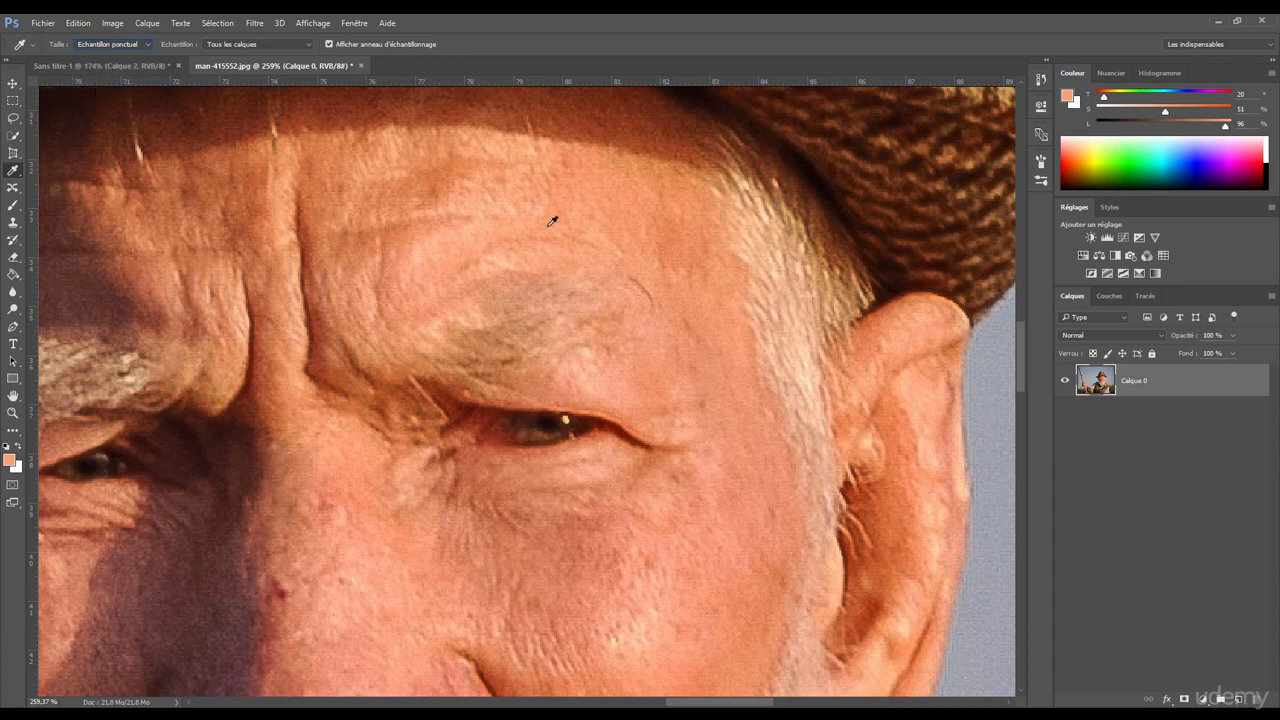
{"action": "left_click", "coordinate": [114, 46]}
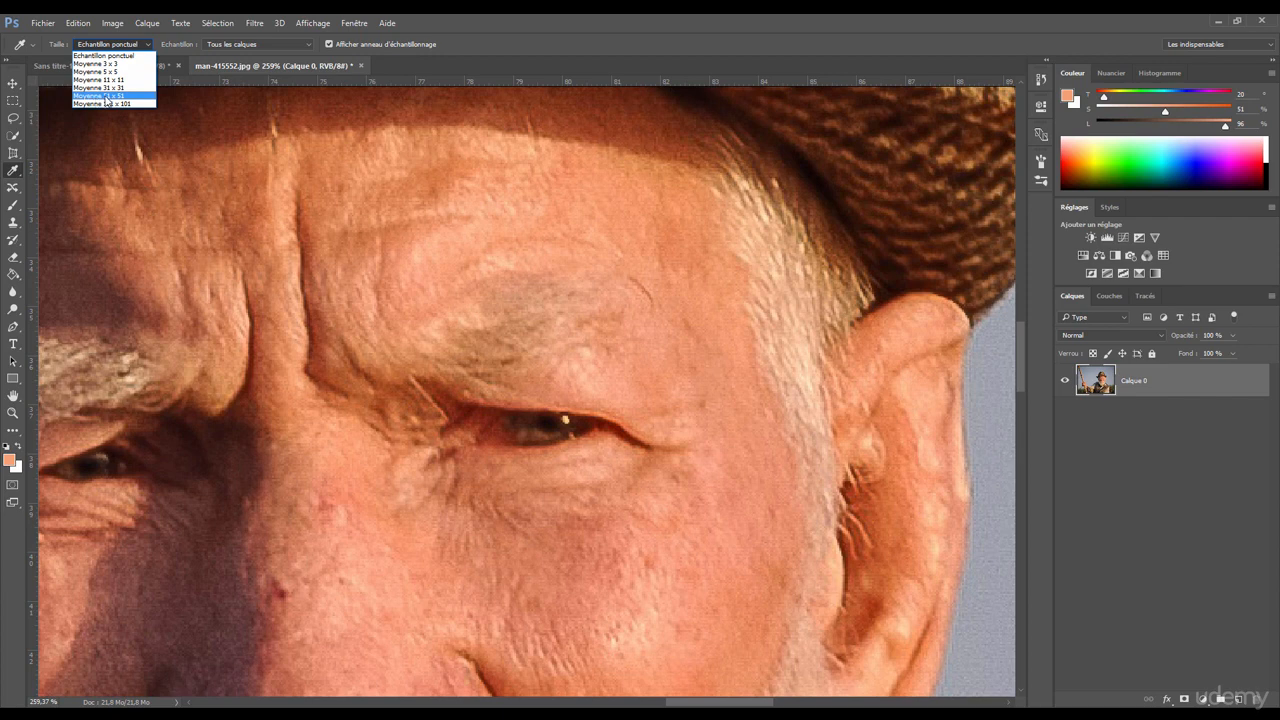
{"action": "left_click", "coordinate": [107, 96]}
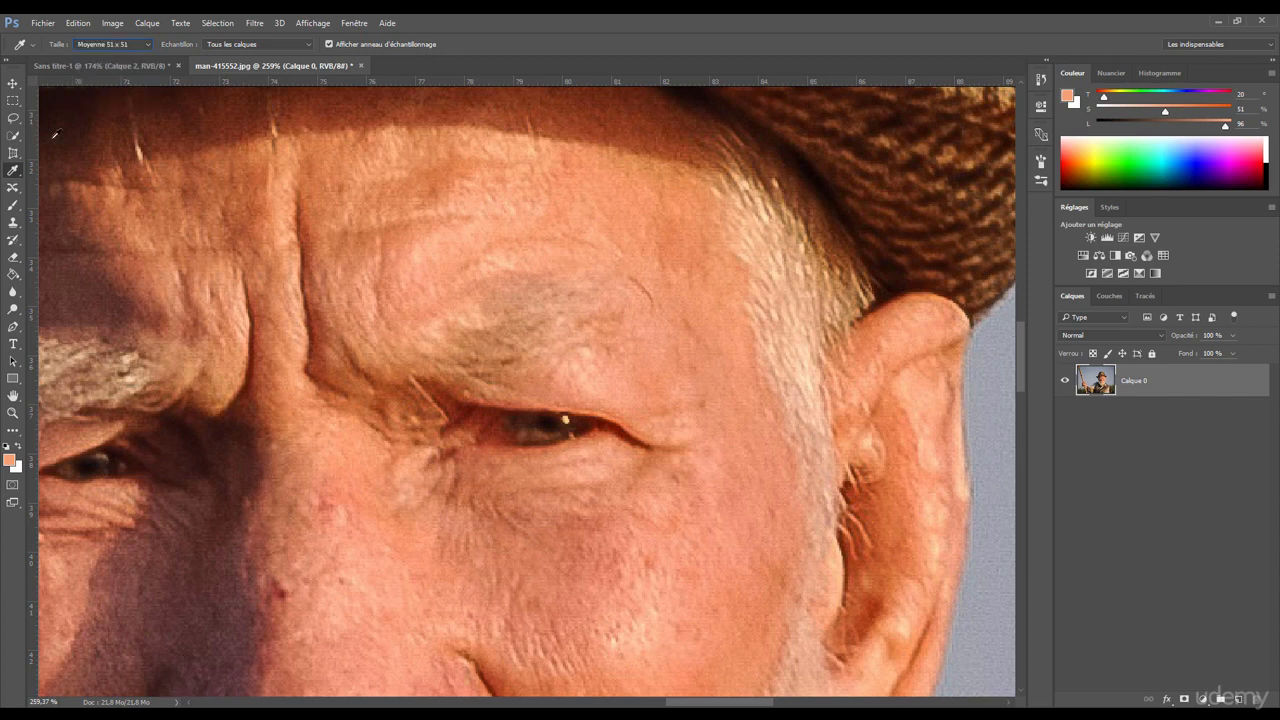
{"action": "left_click_drag", "start_coordinate": [507, 298], "coordinate": [480, 270]}
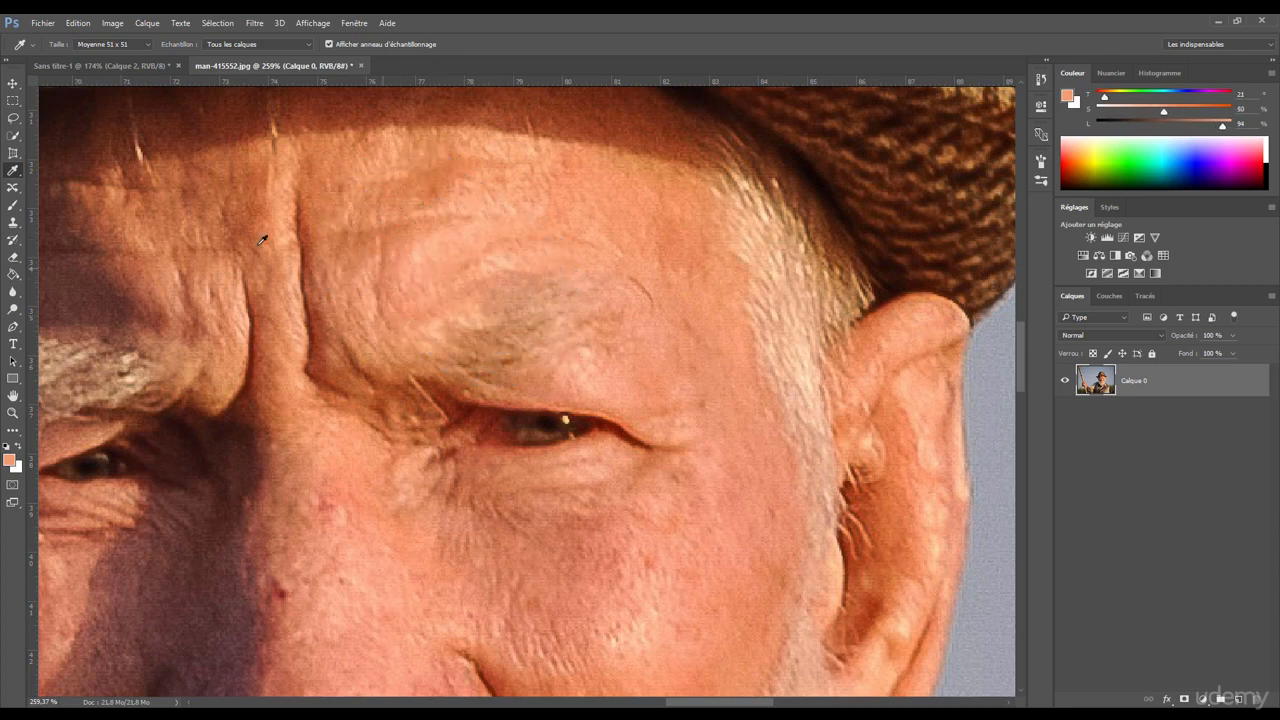
- Outline the area around the sunlit eyebrow with a rectangular selection and deselect it
{"action": "left_click", "coordinate": [15, 101]}
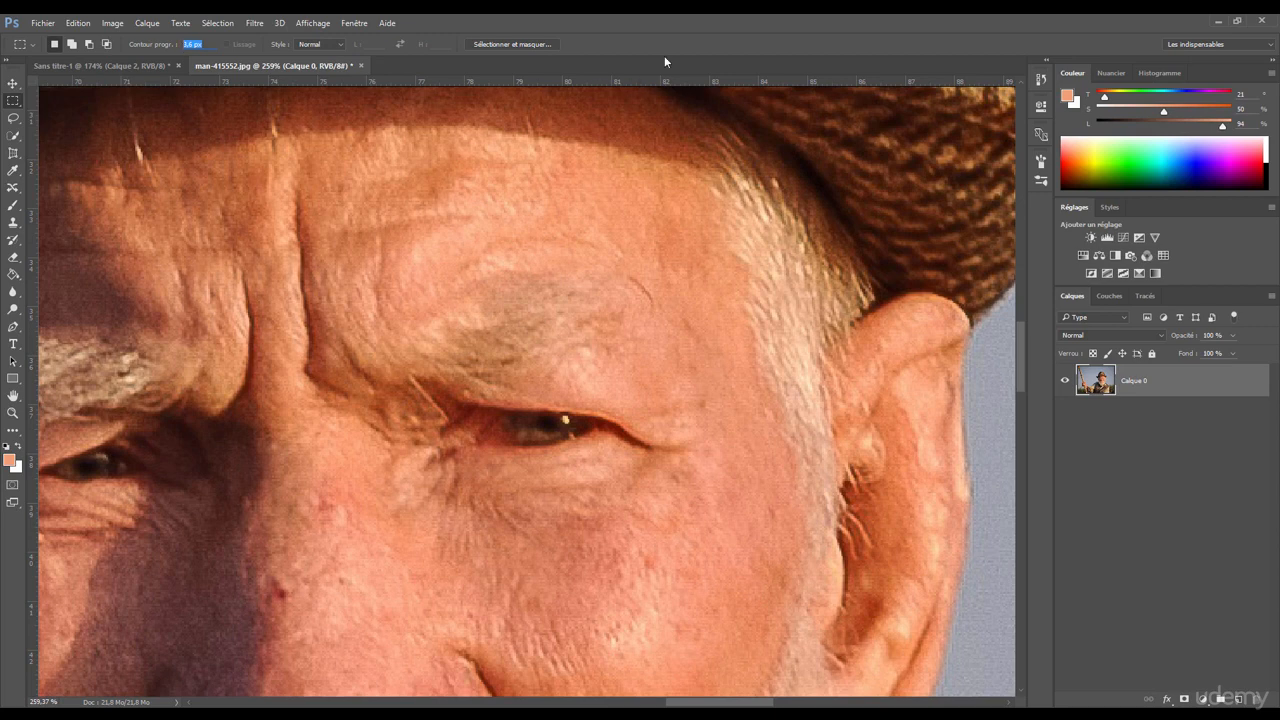
{"action": "left_click_drag", "start_coordinate": [408, 205], "coordinate": [629, 389]}
{"action": "left_click", "coordinate": [343, 229]}
- Sample the averaged skin tone beside the sunlit eyebrow with the Eyedropper
{"action": "left_click", "coordinate": [13, 170]}
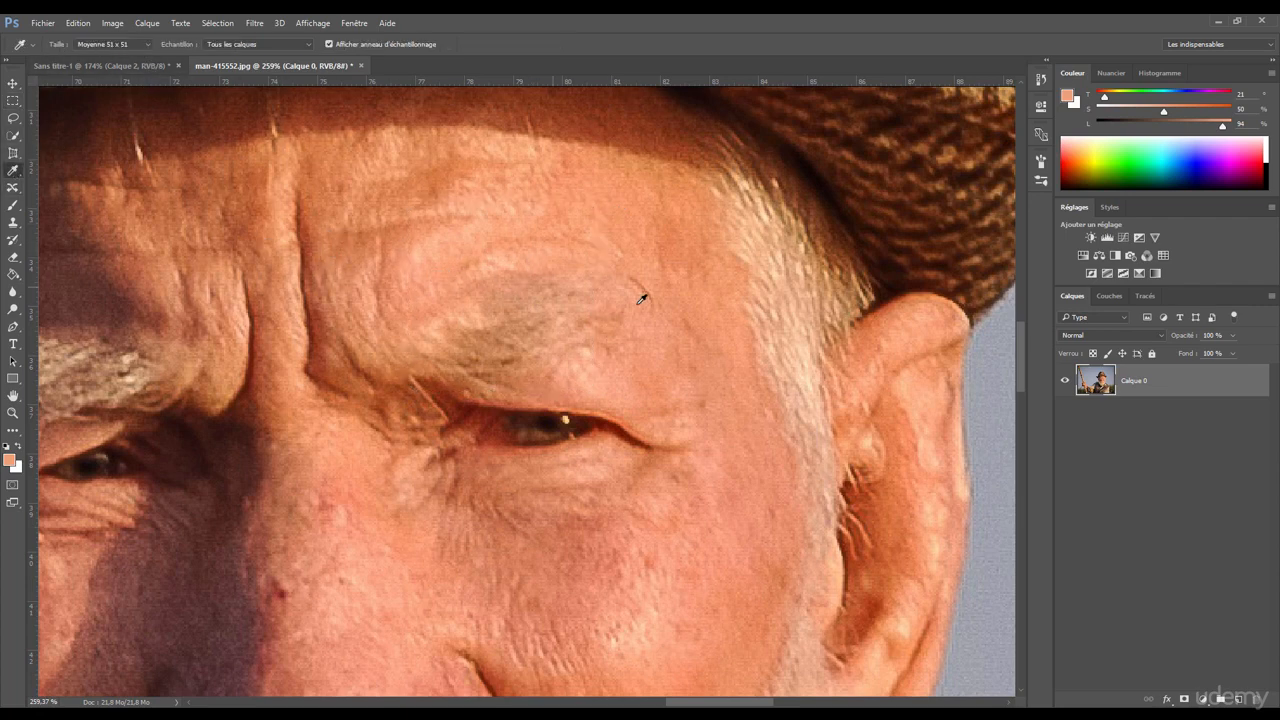
{"action": "left_click_drag", "start_coordinate": [604, 312], "coordinate": [573, 253]}
{"action": "scroll", "coordinate": [573, 253], "scroll_direction": "down", "scroll_amount": 5}
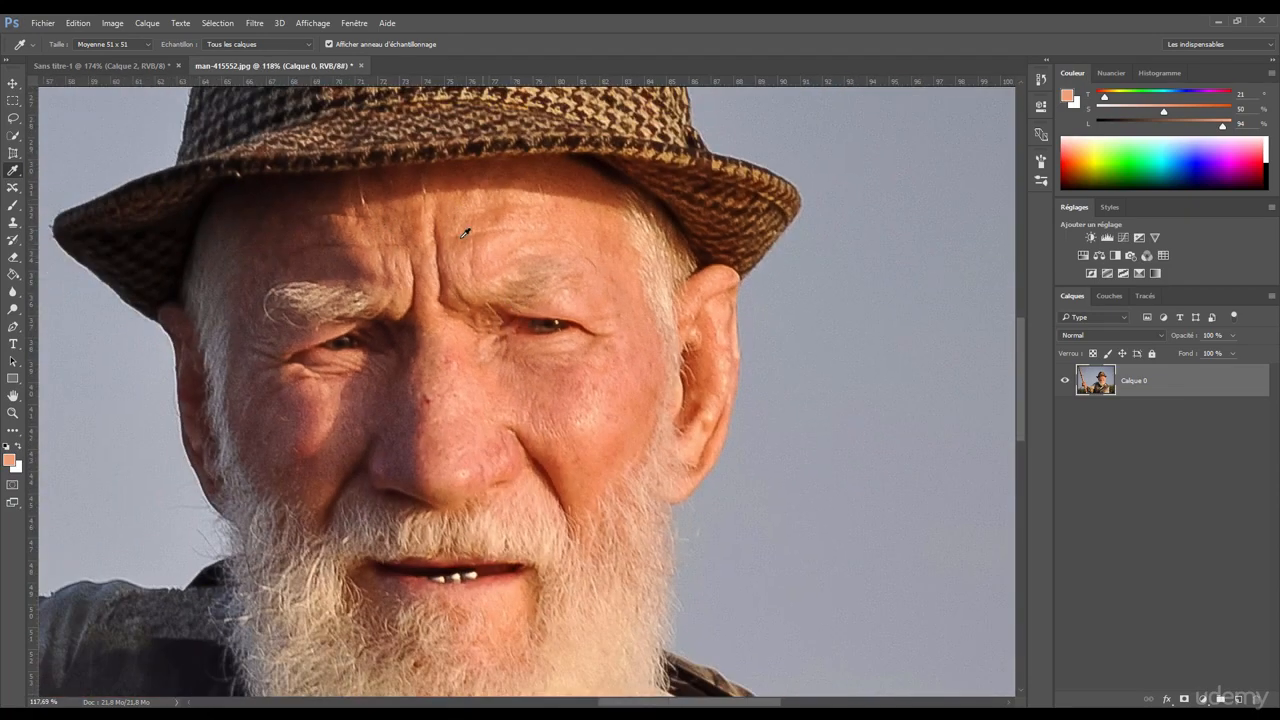
- Set the Eyedropper's sample size to Echantillon ponctuel and sample a single-pixel orange tone from the forehead
{"action": "left_click", "coordinate": [133, 46]}
{"action": "left_click", "coordinate": [118, 56]}
{"action": "left_click_drag", "start_coordinate": [520, 232], "coordinate": [510, 206]}
{"action": "key", "text": "ctrl"}
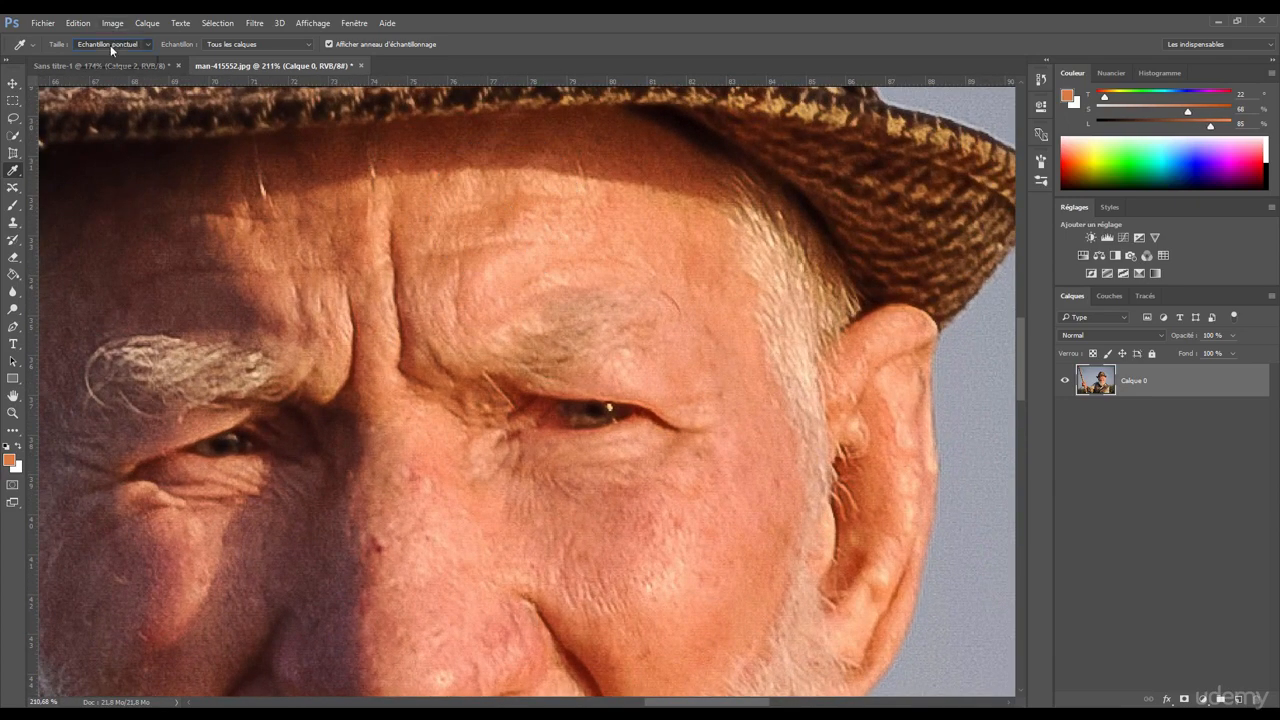
- Sample skin near the sunlit eyebrow at Moyenne 51 x 51 and restore the sample size to Echantillon ponctuel
{"action": "left_click", "coordinate": [112, 44]}
{"action": "left_click", "coordinate": [102, 96]}
{"action": "mouse_move", "coordinate": [545, 291]}
{"action": "left_mouse_down"}
{"action": "mouse_move", "coordinate": [574, 280]}
{"action": "mouse_move", "coordinate": [543, 263]}
{"action": "mouse_move", "coordinate": [591, 240]}
{"action": "mouse_move", "coordinate": [603, 268]}
{"action": "mouse_move", "coordinate": [545, 260]}
{"action": "mouse_move", "coordinate": [576, 254]}
{"action": "mouse_move", "coordinate": [534, 271]}
{"action": "mouse_move", "coordinate": [566, 277]}
{"action": "left_mouse_up"}
{"action": "left_click", "coordinate": [110, 45]}
{"action": "left_click", "coordinate": [110, 48]}
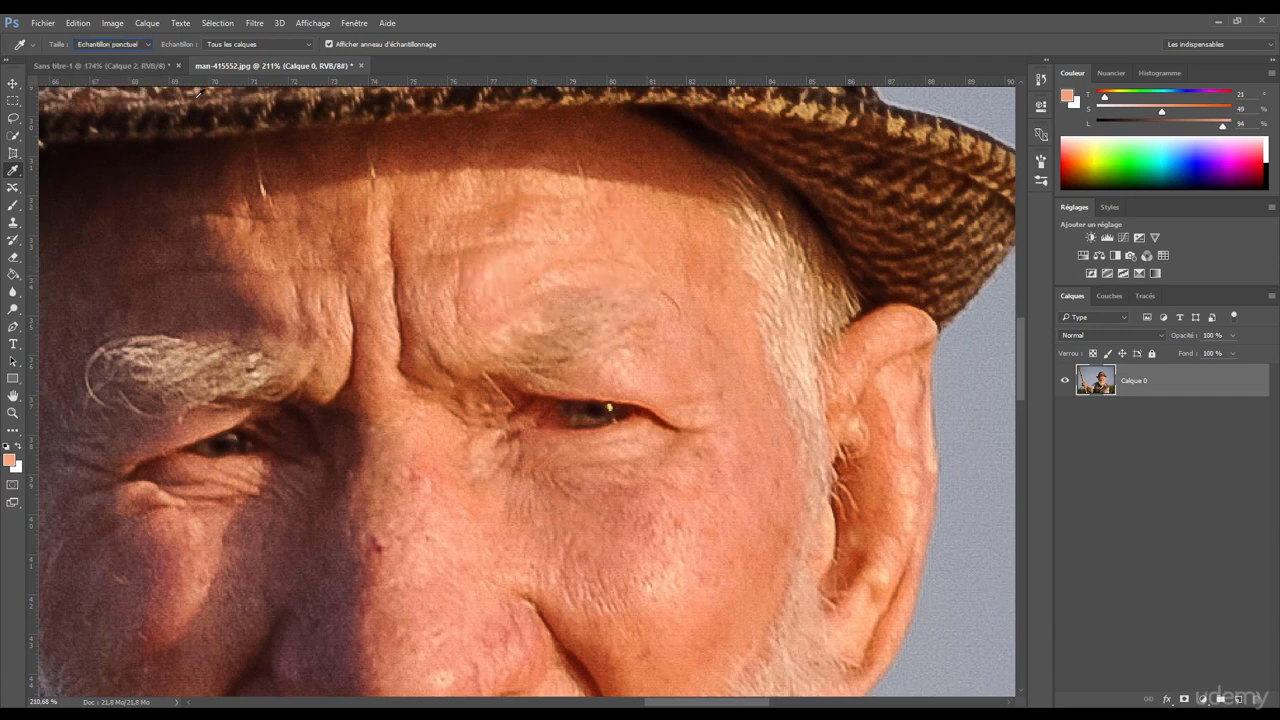
- Restrict the Eyedropper's sampling to Calque sélectionné and add a new empty layer above the photo
{"action": "left_click", "coordinate": [236, 45]}
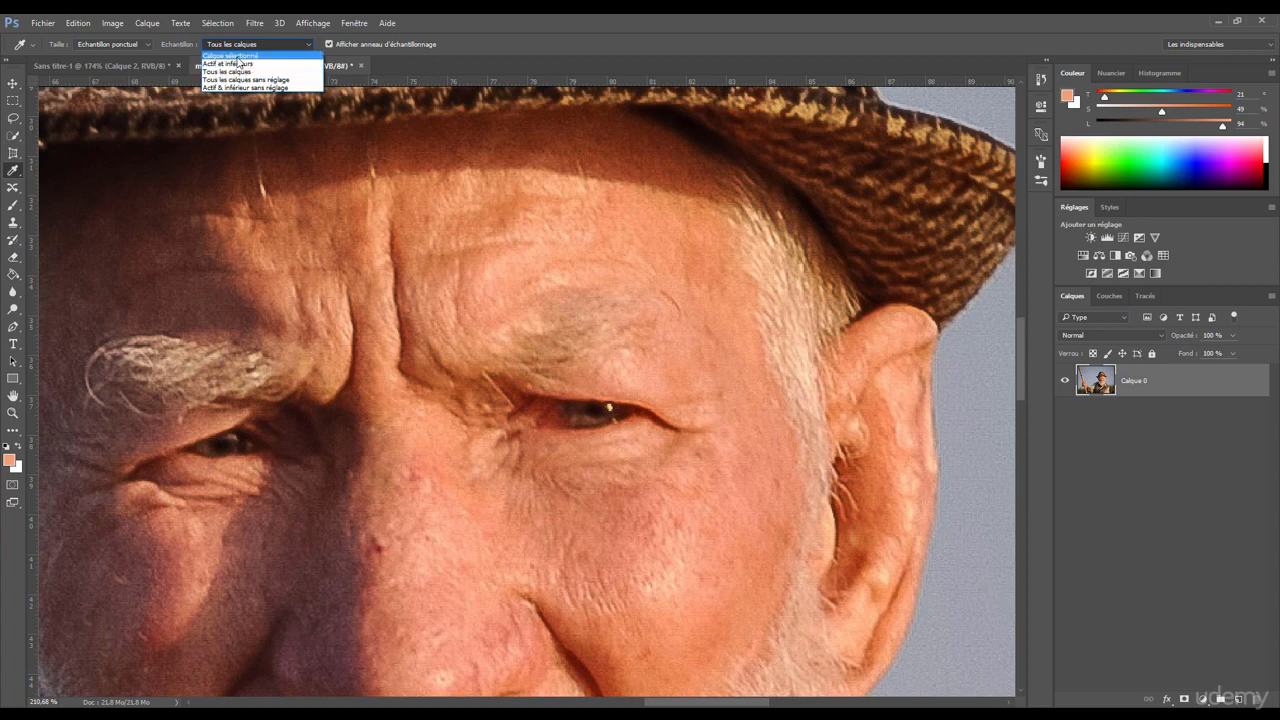
{"action": "left_click", "coordinate": [240, 57]}
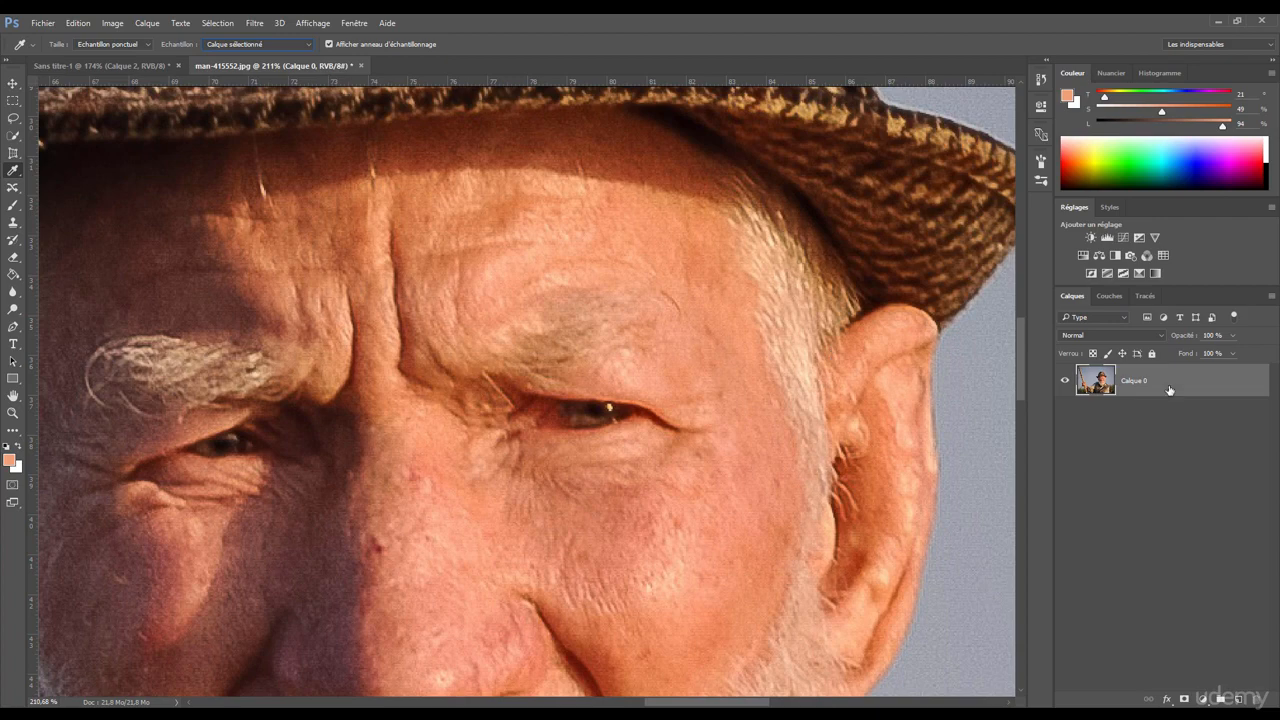
{"action": "left_click", "coordinate": [1238, 699]}
- Paint a filled blob in very dark red (T 0, S 100, L 7) on the new layer, in the sky beside the ear
{"action": "scroll", "coordinate": [720, 443], "scroll_direction": "down", "scroll_amount": 4}
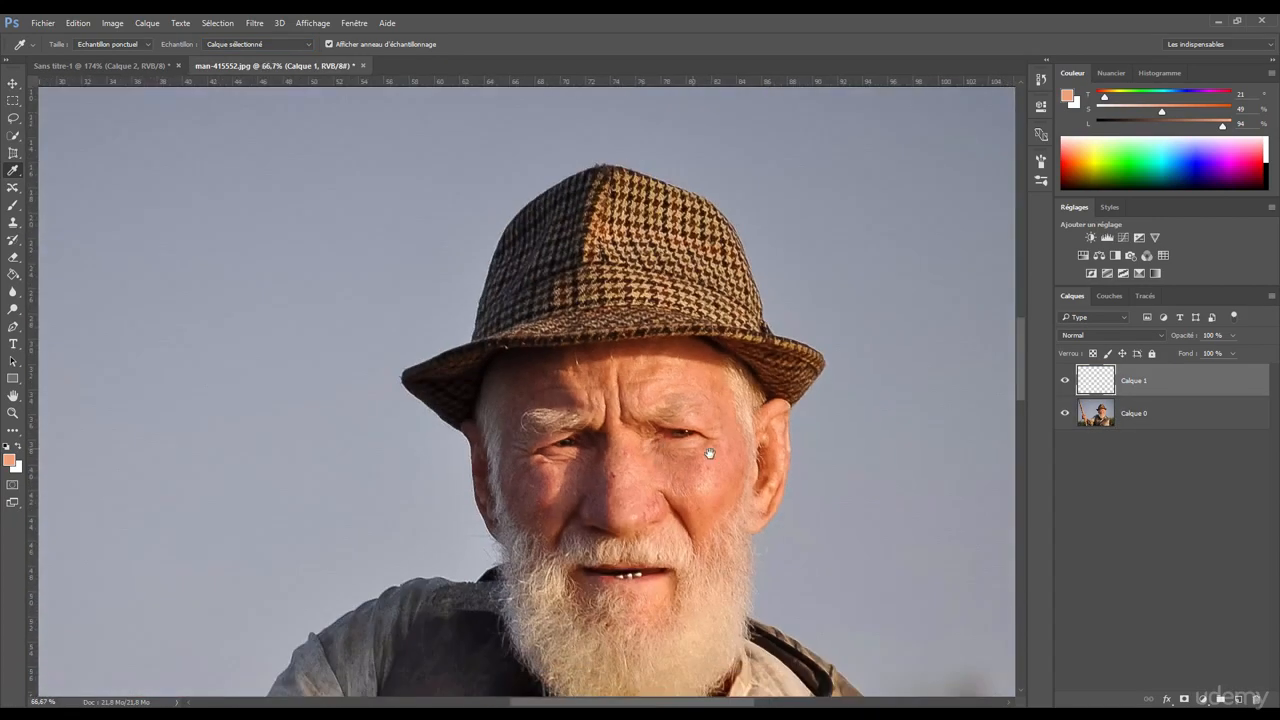
{"action": "left_click_drag", "start_coordinate": [702, 449], "coordinate": [527, 398]}
{"action": "key", "text": "b"}
{"action": "scroll", "coordinate": [610, 395], "scroll_direction": "up", "scroll_amount": 3}
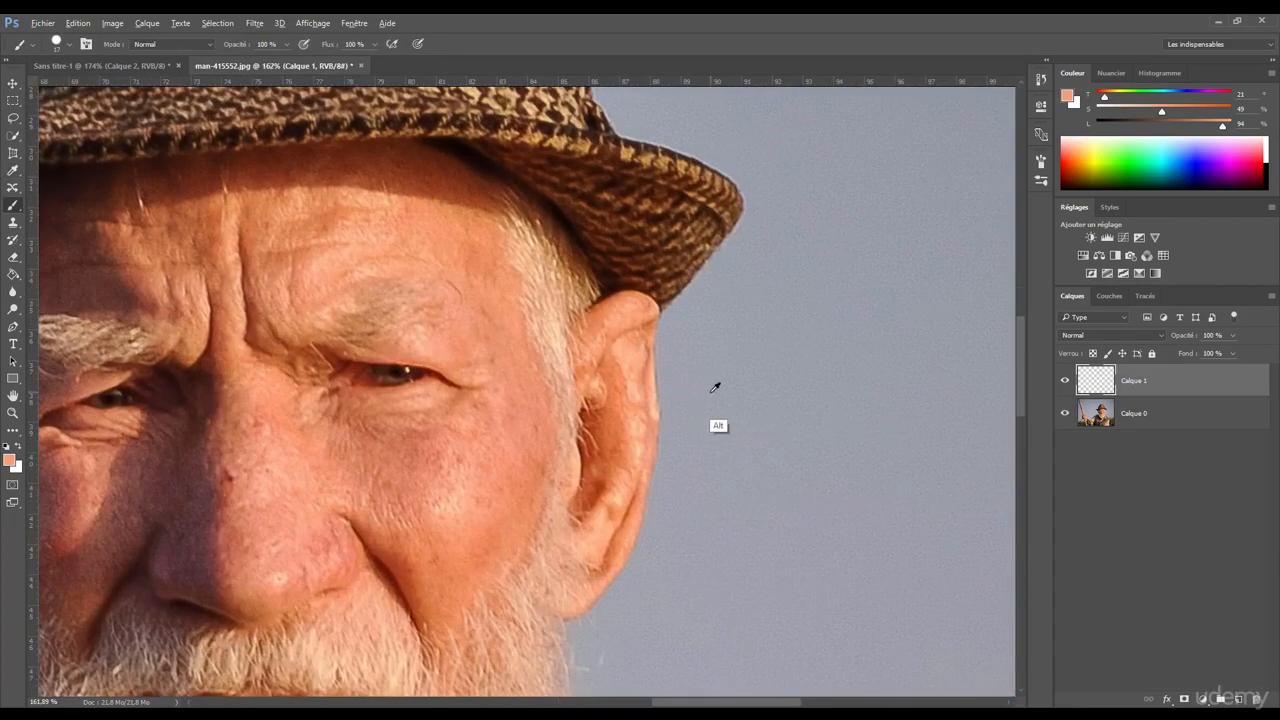
{"action": "left_click_drag", "start_coordinate": [1066, 177], "coordinate": [1063, 185]}
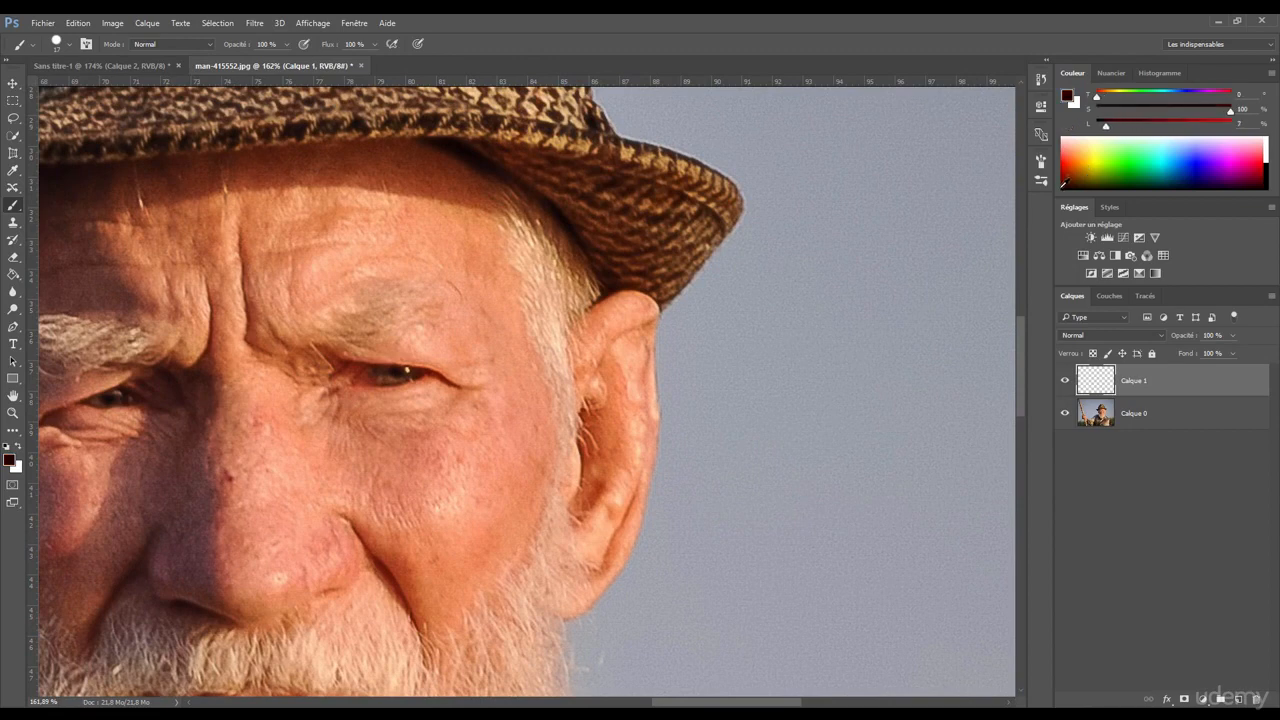
{"action": "left_click_drag", "start_coordinate": [773, 325], "coordinate": [818, 370]}
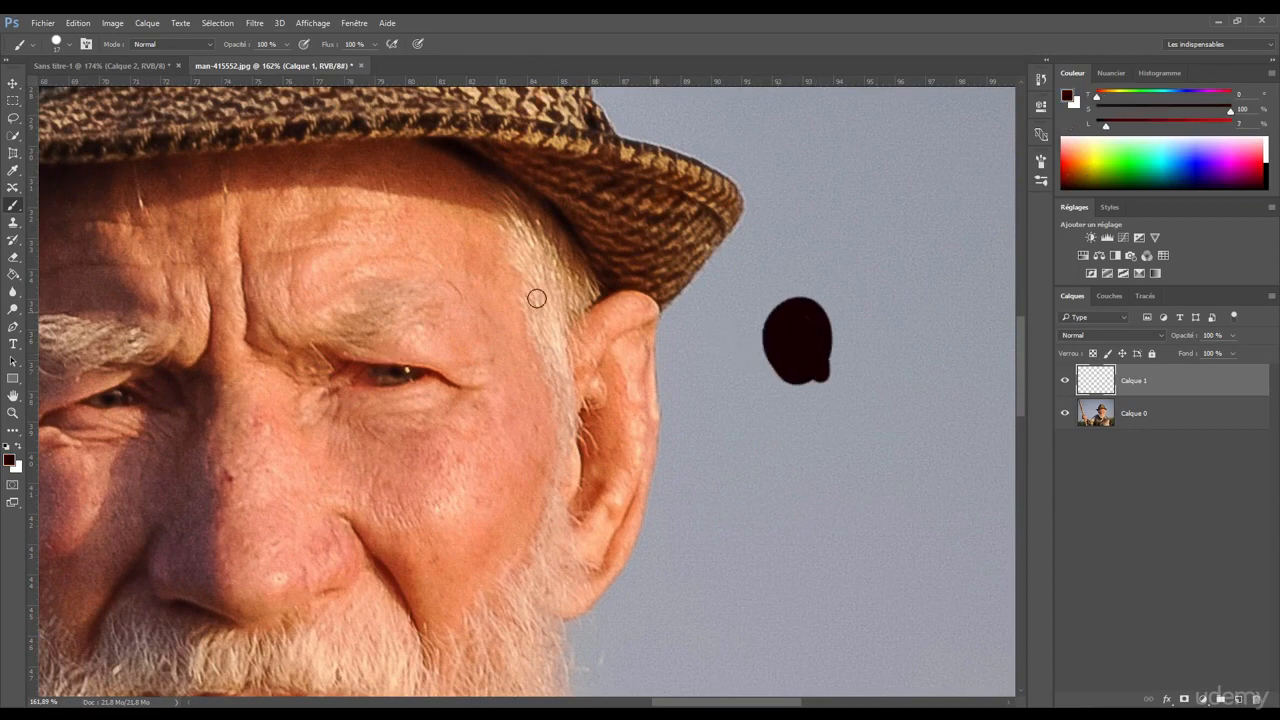
- Try to sample the sky and the dark red blob with the Eyedropper restricted to Calque sélectionné
{"action": "left_click", "coordinate": [13, 171]}
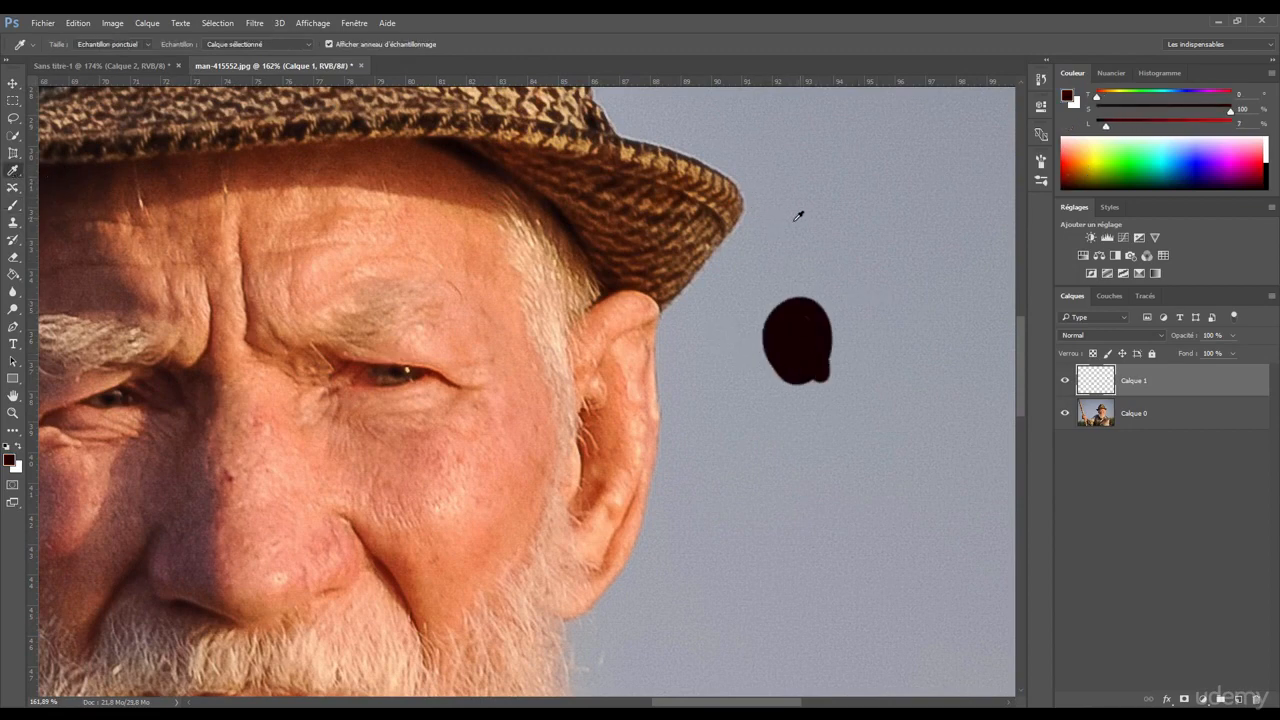
{"action": "left_click_drag", "start_coordinate": [798, 216], "coordinate": [787, 289]}
{"action": "mouse_move", "coordinate": [813, 330]}
{"action": "left_mouse_down"}
{"action": "mouse_move", "coordinate": [812, 308]}
{"action": "mouse_move", "coordinate": [800, 312]}
{"action": "mouse_move", "coordinate": [812, 323]}
{"action": "left_mouse_up"}
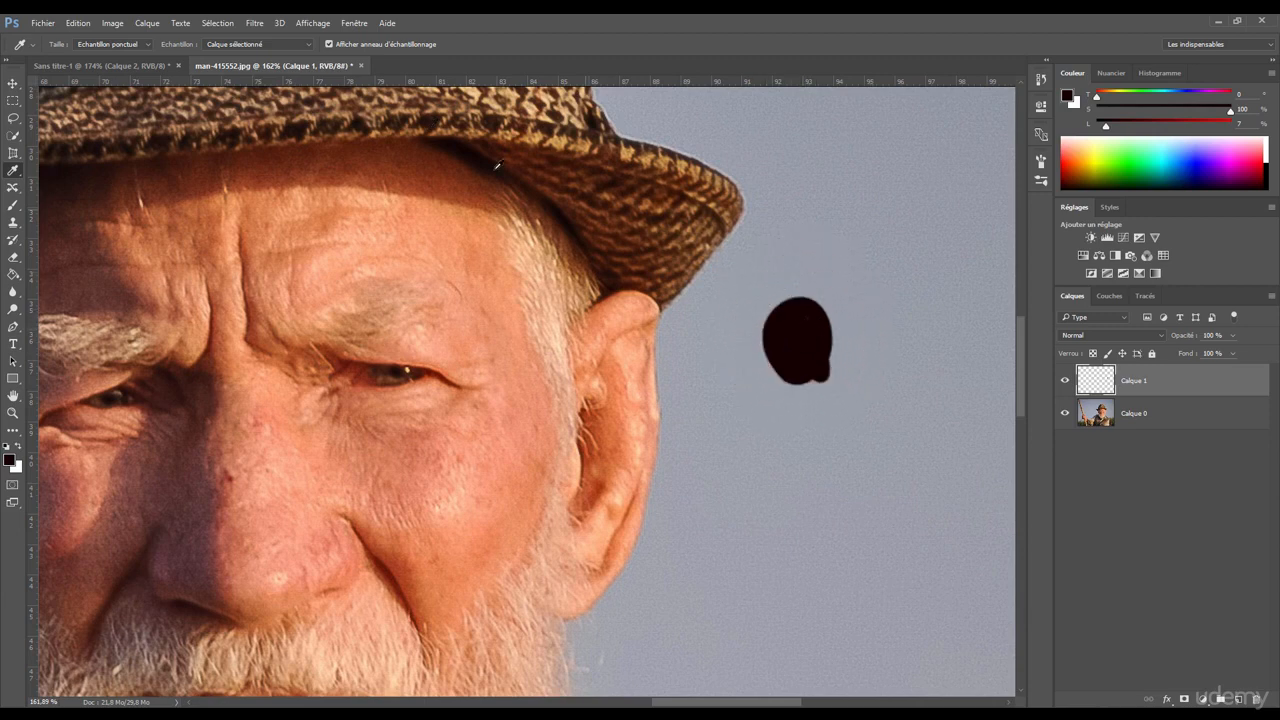
- Set the Eyedropper's sampling to Actif et inférieurs and sample from the blob out to the grey-blue sky (T 224, S 9, L 67)
{"action": "left_click", "coordinate": [269, 44]}
{"action": "left_click", "coordinate": [230, 63]}
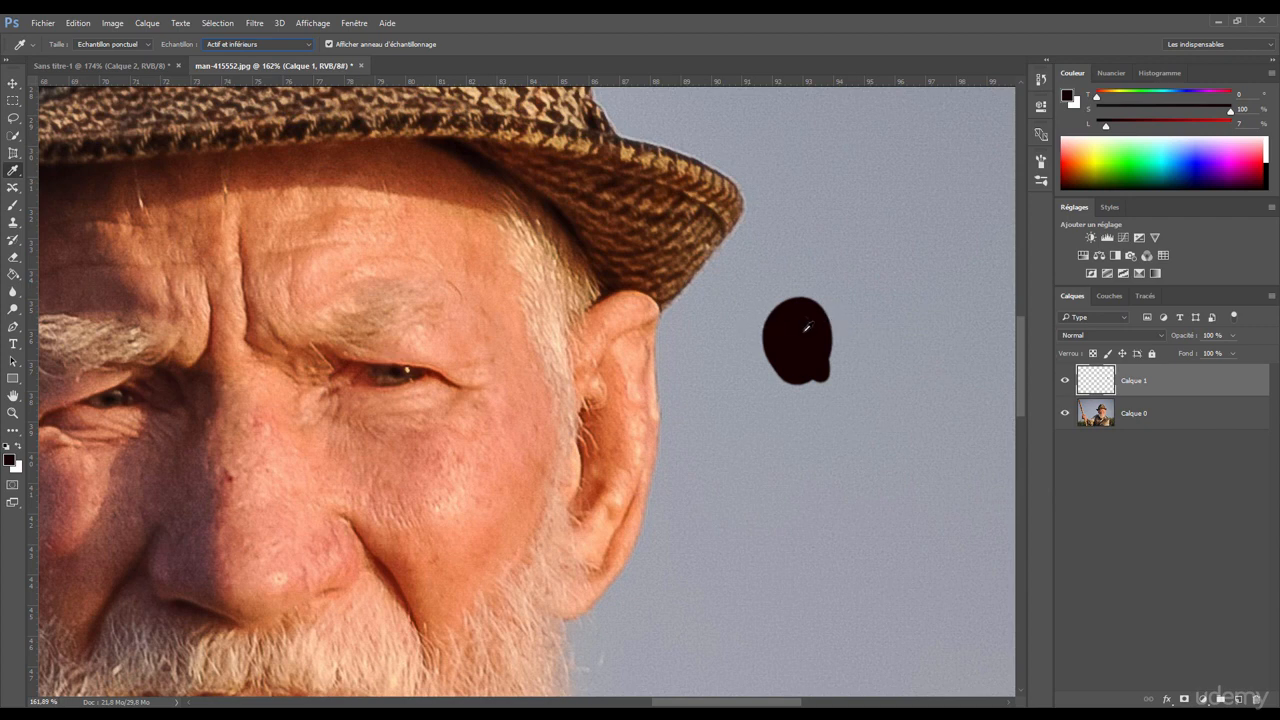
{"action": "left_click_drag", "start_coordinate": [803, 327], "coordinate": [700, 418]}
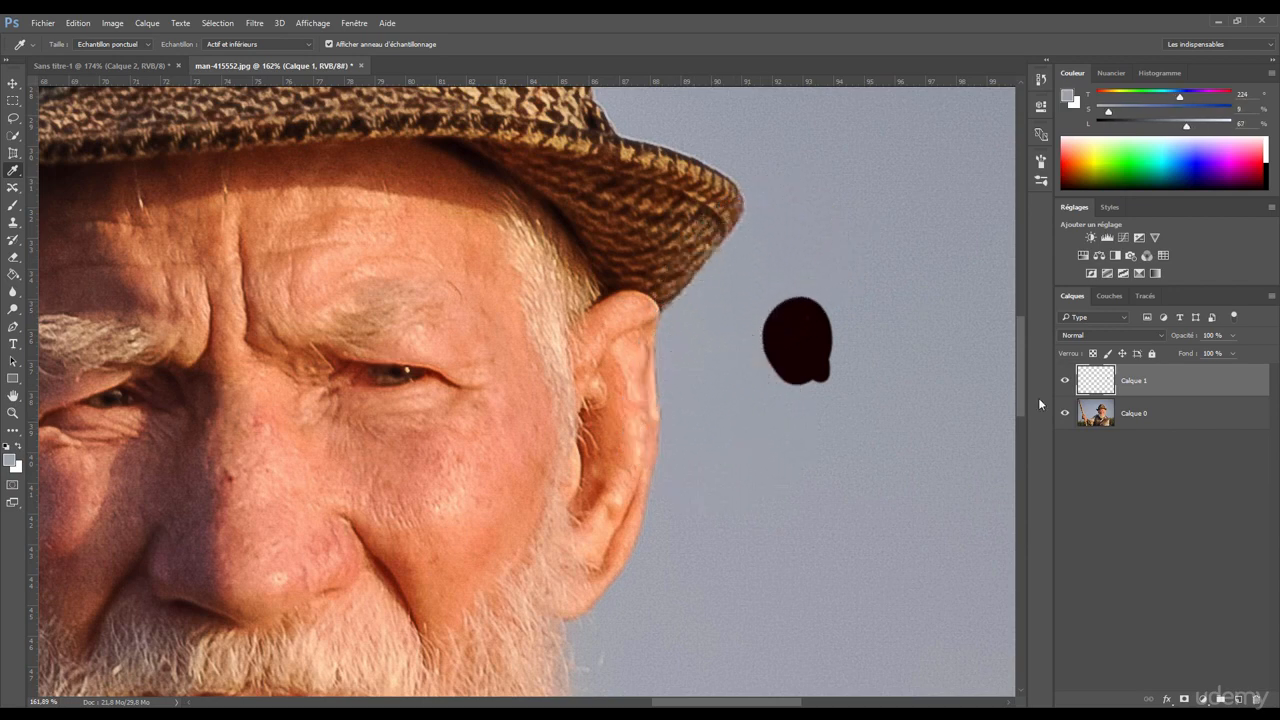
- Delete the layer holding the dark red blob
{"action": "left_click", "coordinate": [246, 45]}
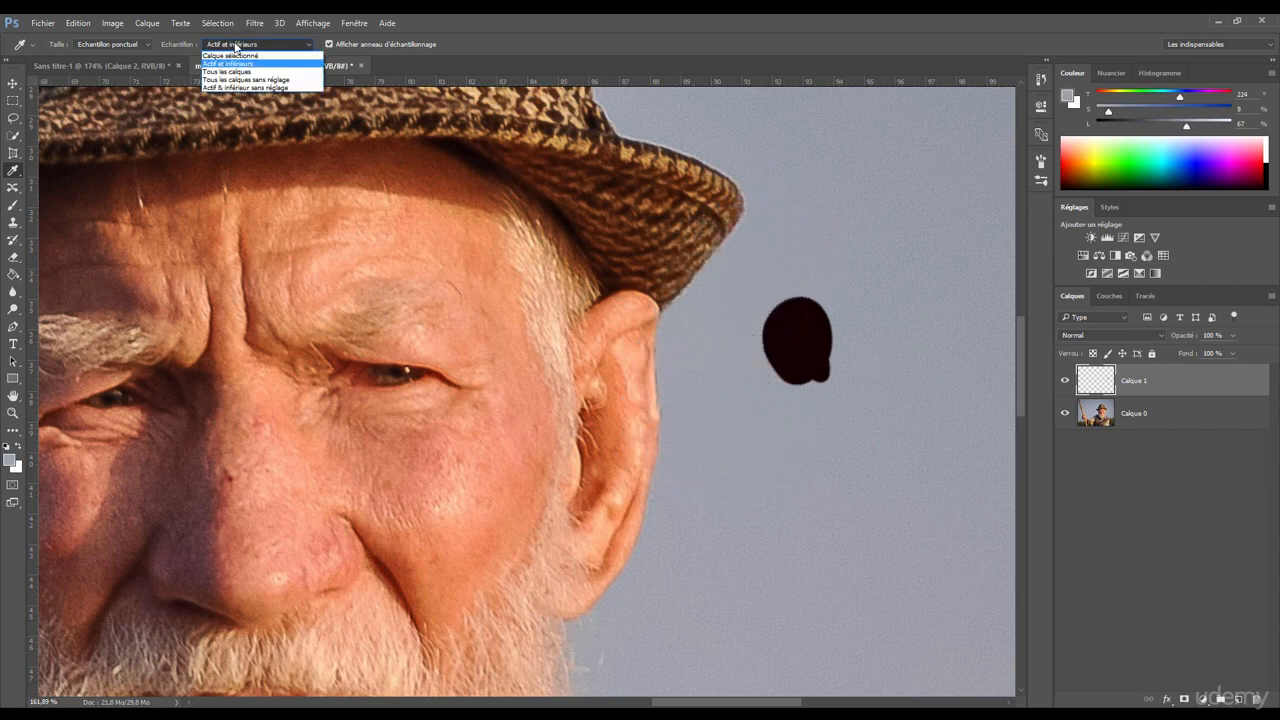
{"action": "left_click", "coordinate": [203, 45]}
{"action": "key", "text": "Delete"}
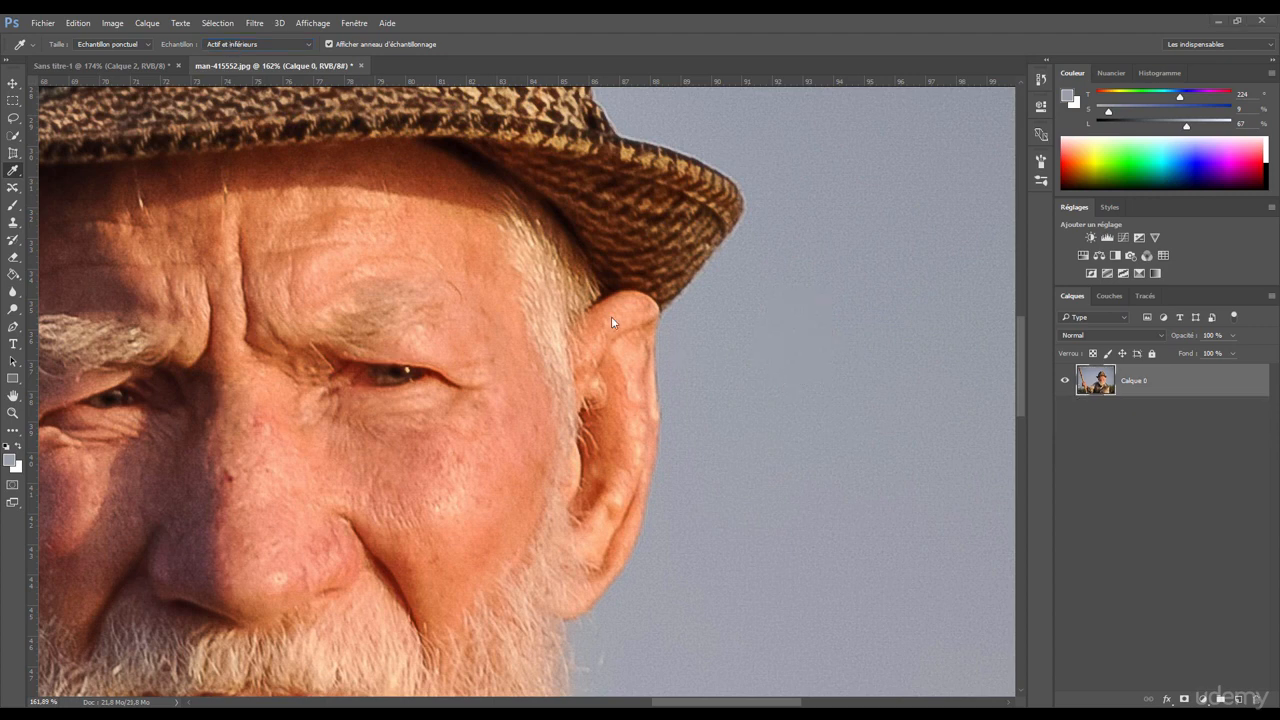
- Set the Eyedropper's sampling to Tous les calques sans réglage
{"action": "left_click", "coordinate": [233, 46]}
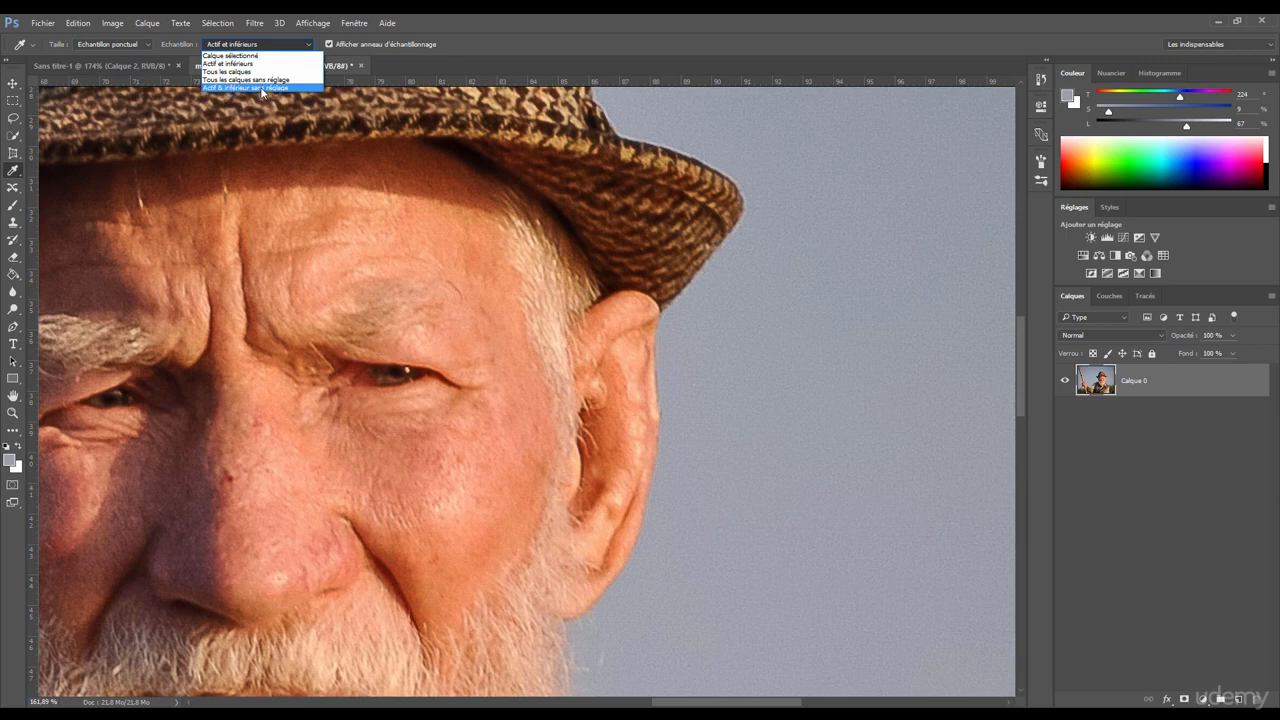
{"action": "left_click", "coordinate": [232, 80]}
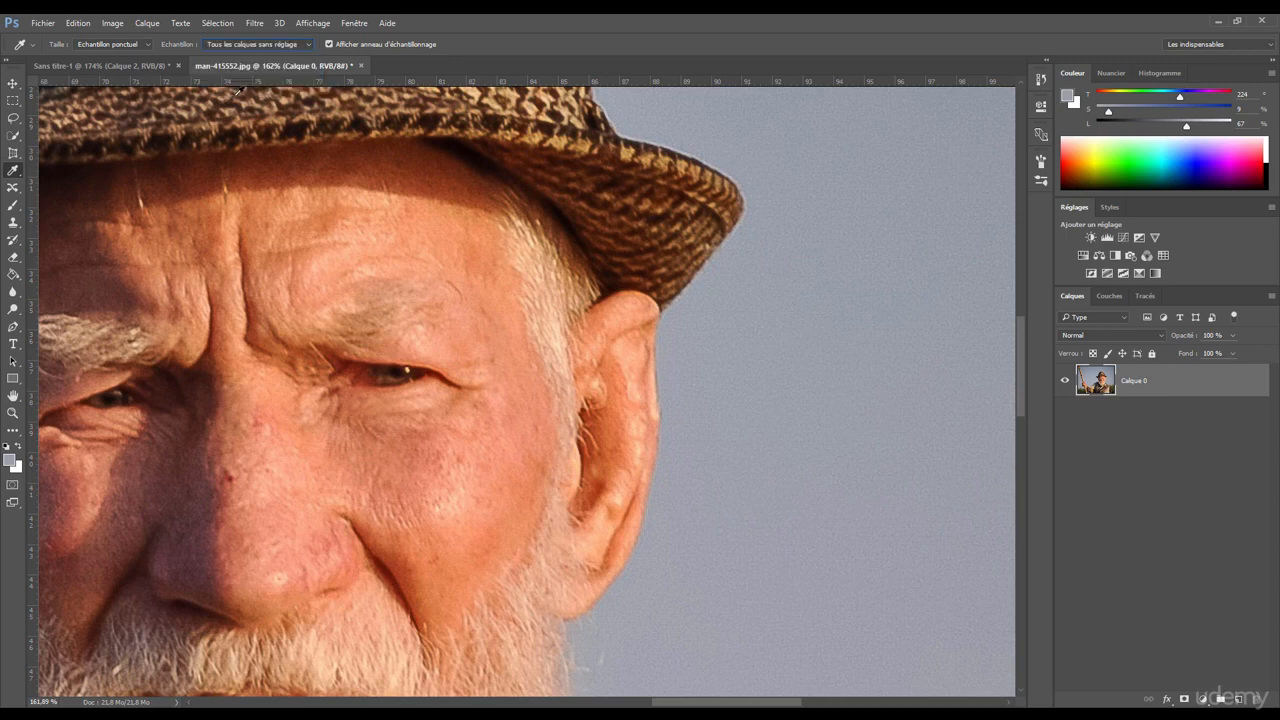
{"action": "left_click_drag", "start_coordinate": [378, 290], "coordinate": [425, 279]}
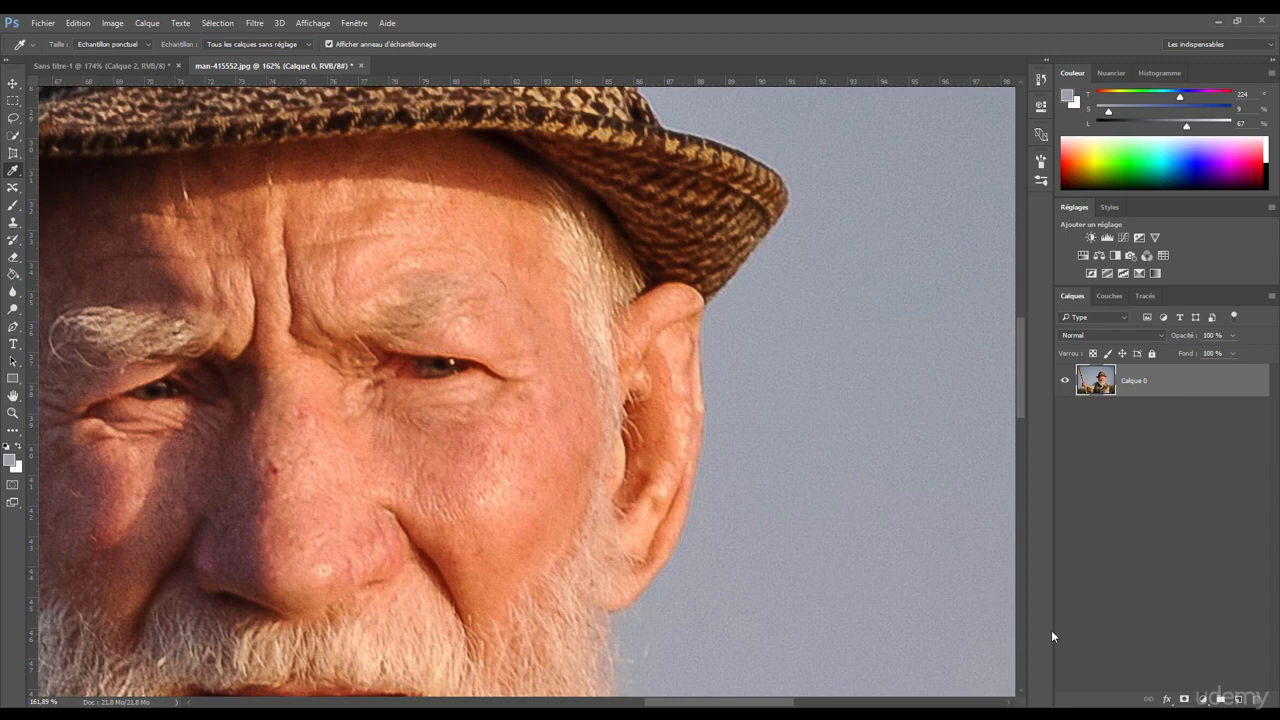
- Add a Teinte/Saturation adjustment layer above the photo and fully desaturate it to greyscale
{"action": "left_click", "coordinate": [1203, 699]}
{"action": "left_click", "coordinate": [1174, 543]}
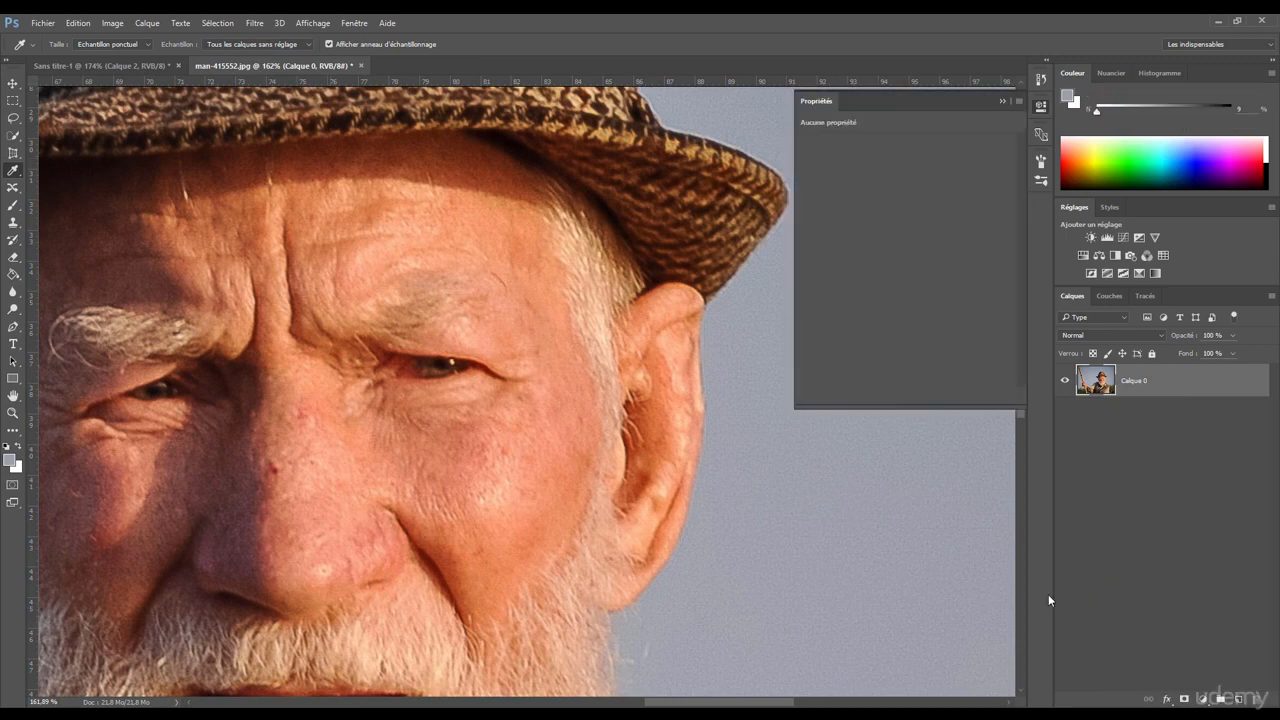
{"action": "left_click_drag", "start_coordinate": [905, 214], "coordinate": [793, 215]}
{"action": "left_click", "coordinate": [1040, 104]}
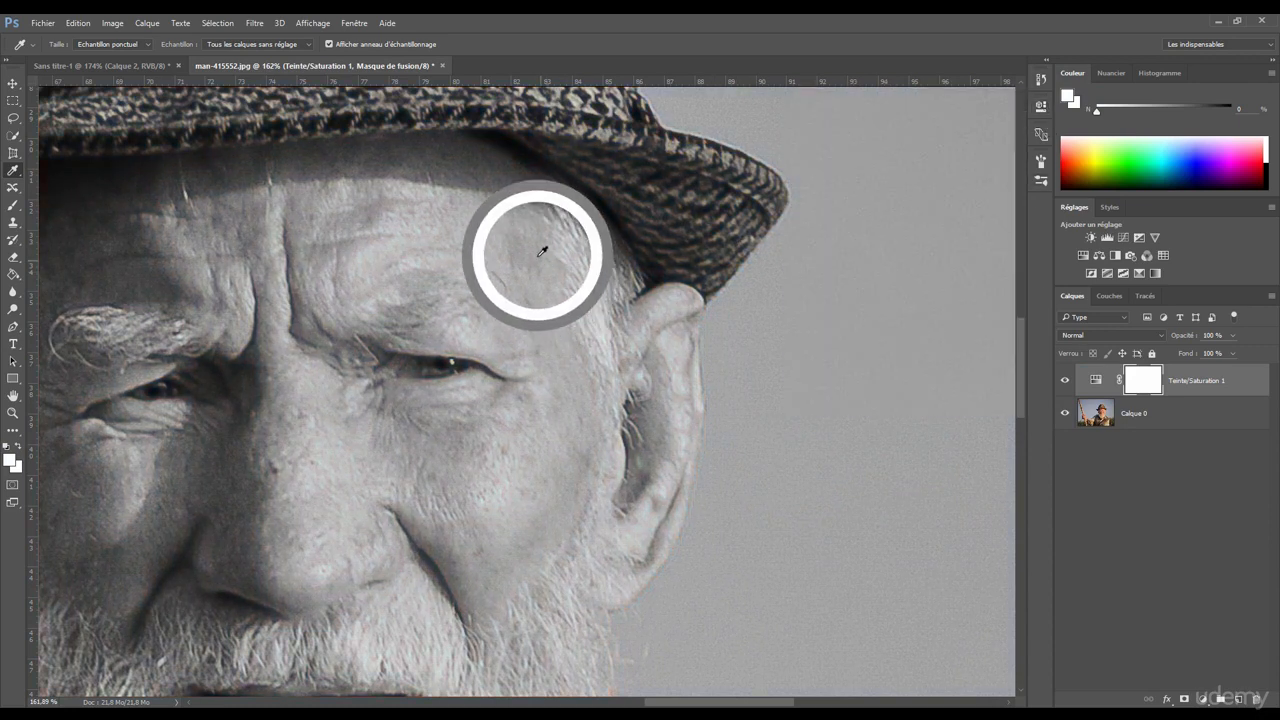
- Add an empty layer above the adjustment and sample the forehead's underlying orange (T 20, S 54, L 98), ignoring the adjustment
{"action": "left_click", "coordinate": [1239, 699]}
{"action": "left_click_drag", "start_coordinate": [549, 299], "coordinate": [494, 238]}
{"action": "left_click", "coordinate": [257, 46]}
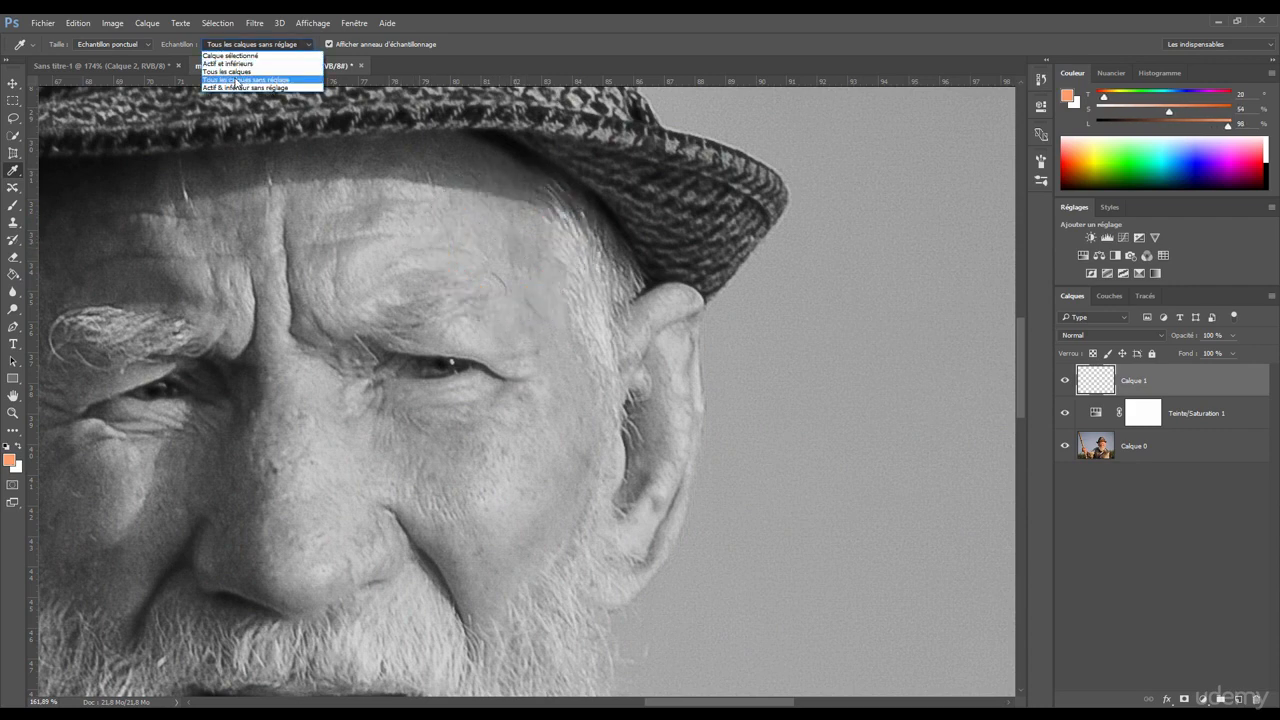
{"action": "left_click", "coordinate": [560, 49]}
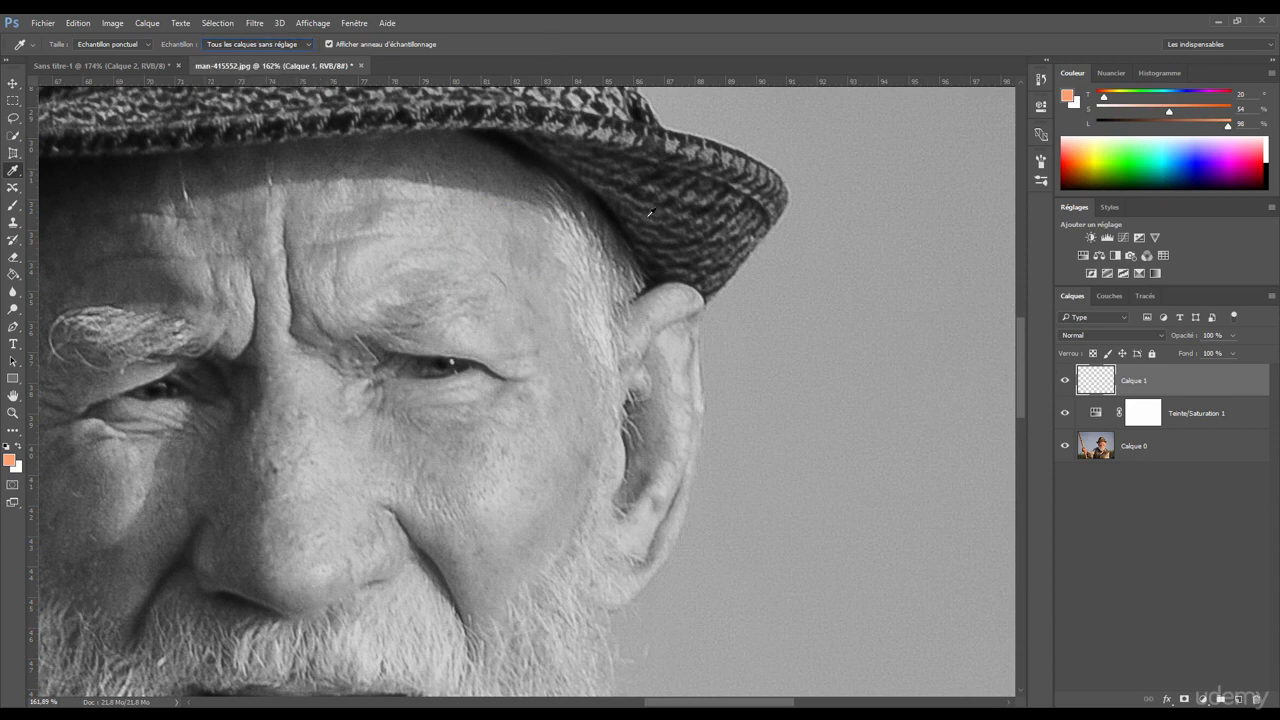
- Set the Eyedropper's sampling to Tous les calques and sample the desaturated skin beside the temple as grey (T 0, S 0, L 68)
{"action": "left_click", "coordinate": [280, 44]}
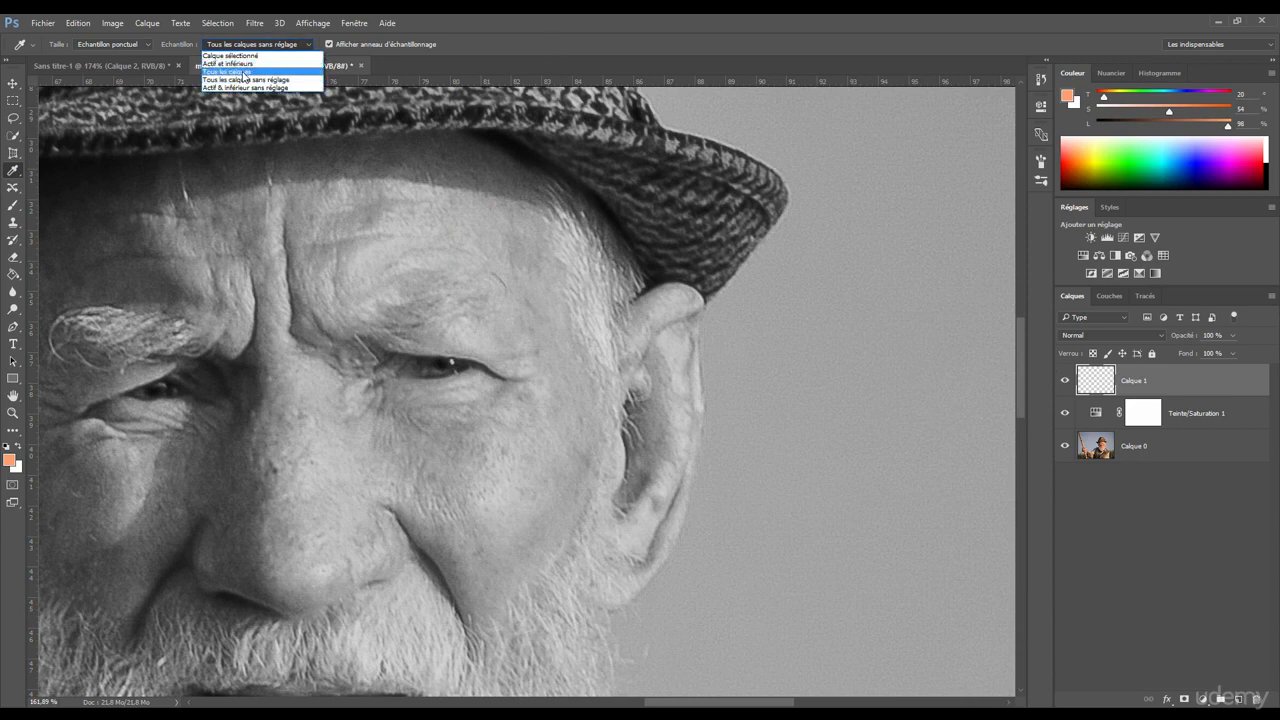
{"action": "left_click", "coordinate": [243, 73]}
{"action": "mouse_move", "coordinate": [543, 277]}
{"action": "left_mouse_down"}
{"action": "mouse_move", "coordinate": [536, 246]}
{"action": "mouse_move", "coordinate": [468, 204]}
{"action": "mouse_move", "coordinate": [528, 284]}
{"action": "mouse_move", "coordinate": [514, 243]}
{"action": "mouse_move", "coordinate": [380, 250]}
{"action": "mouse_move", "coordinate": [470, 228]}
{"action": "mouse_move", "coordinate": [528, 274]}
{"action": "left_mouse_up"}
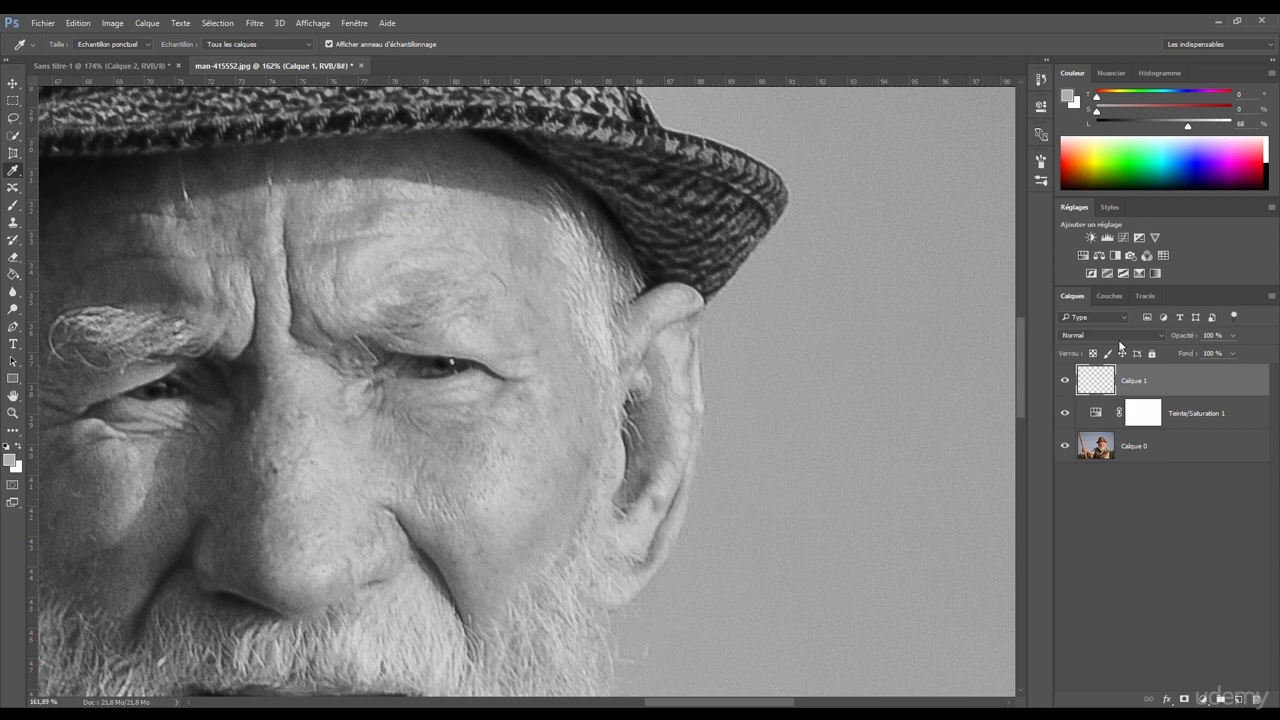
- Delete the empty layer, then restore an empty layer above the Teinte/Saturation adjustment
{"action": "key", "text": "Delete"}
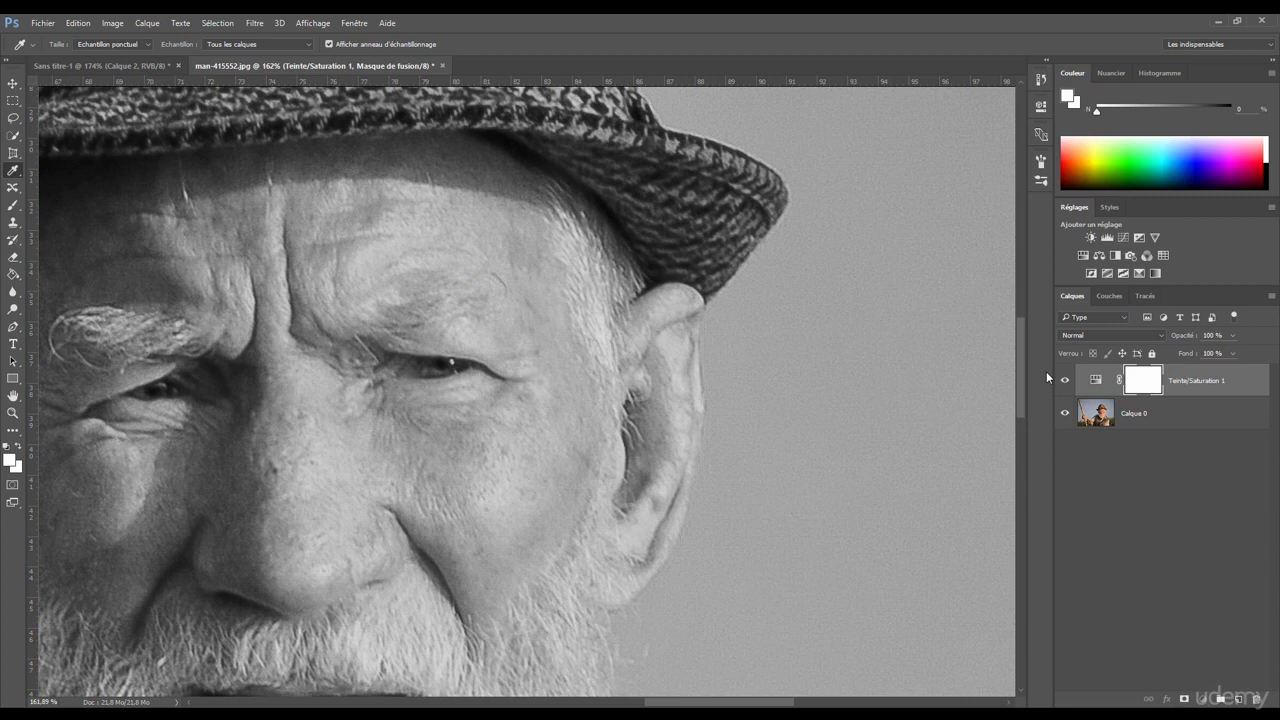
{"action": "left_click", "coordinate": [738, 367]}
{"action": "key", "text": "ctrl+shift+alt+n"}
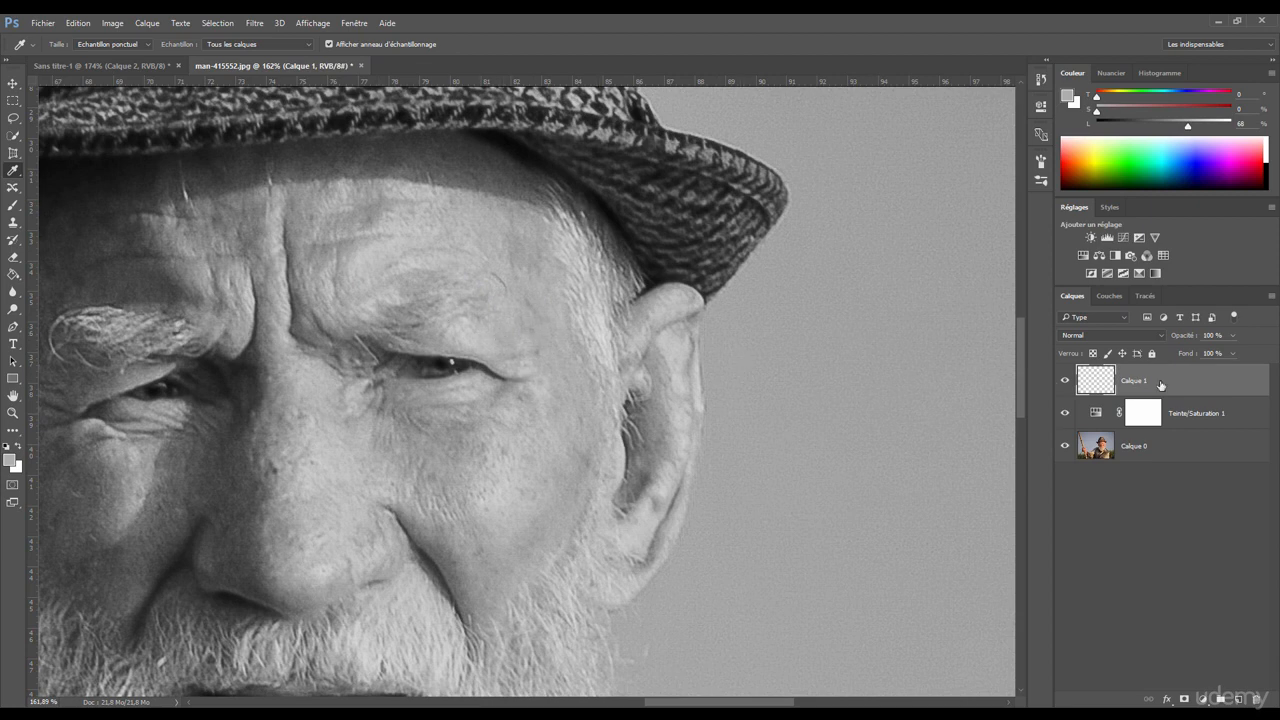
- Set the sampling back to Tous les calques sans réglage and delete both the empty layer and the Teinte/Saturation adjustment layer
{"action": "left_click", "coordinate": [230, 44]}
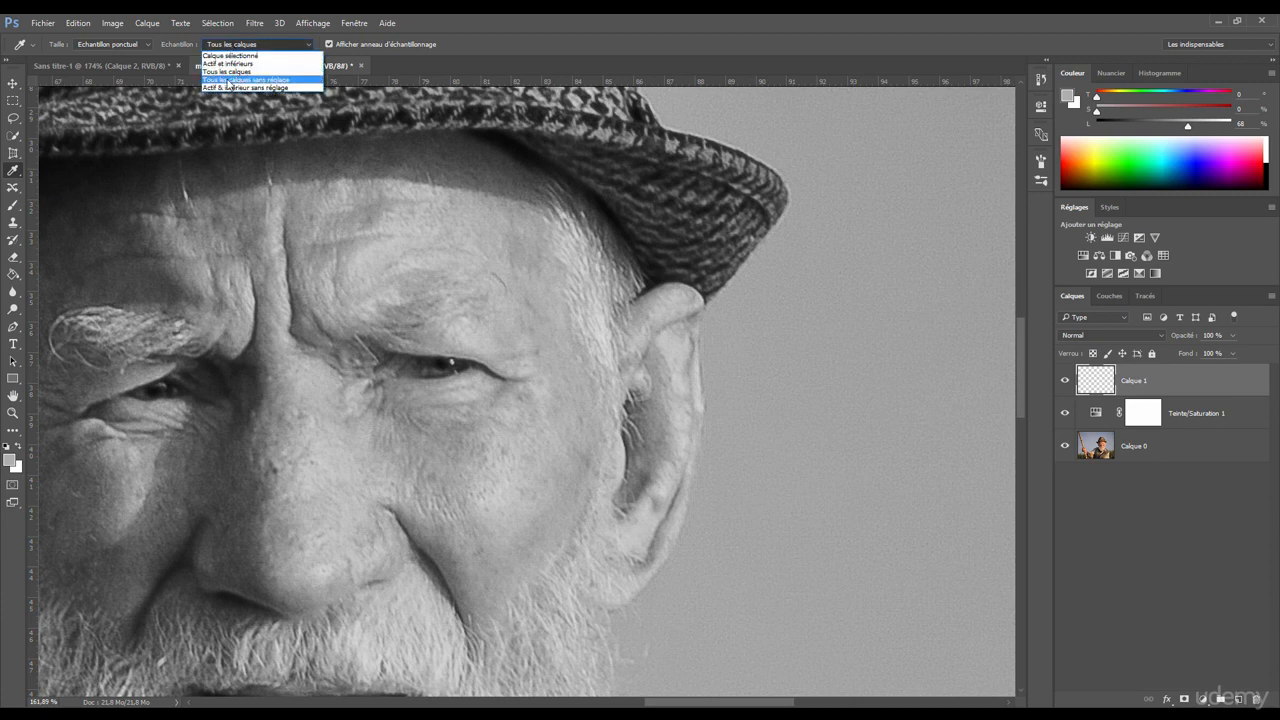
{"action": "left_click", "coordinate": [233, 82]}
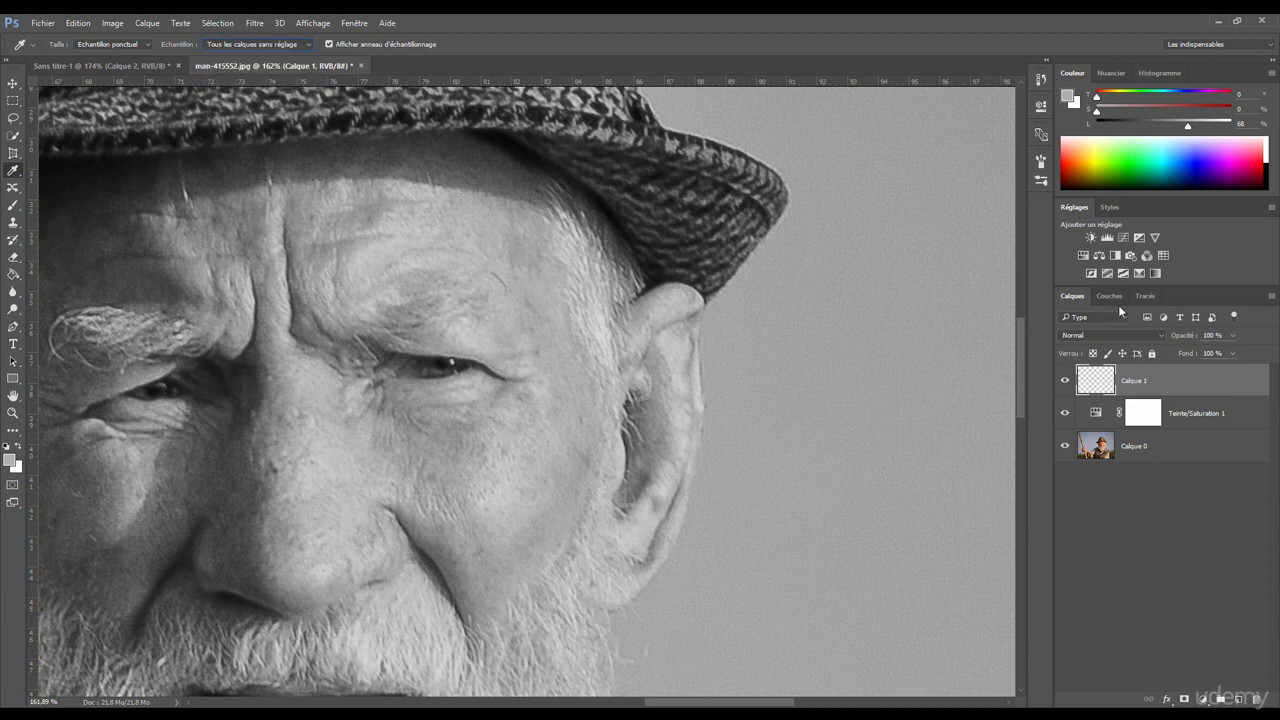
{"action": "left_click", "coordinate": [1208, 418], "text": "shift"}
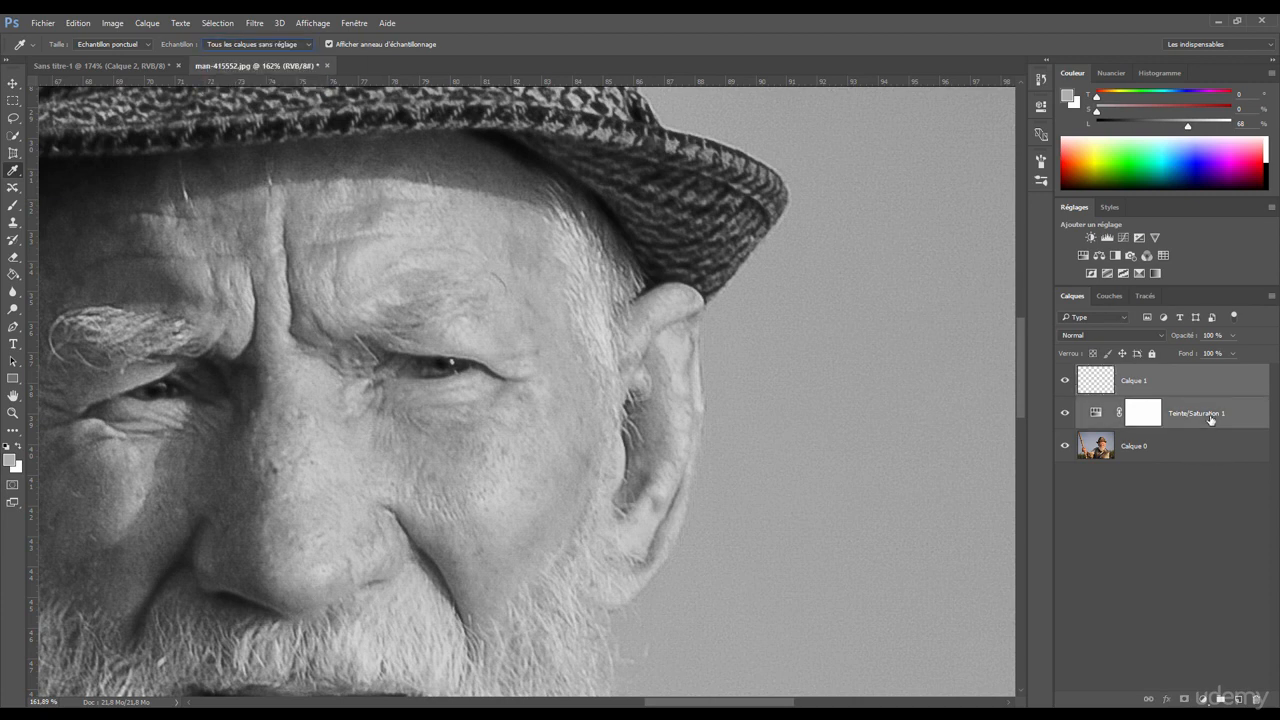
{"action": "left_click_drag", "start_coordinate": [1180, 400], "coordinate": [1255, 699]}
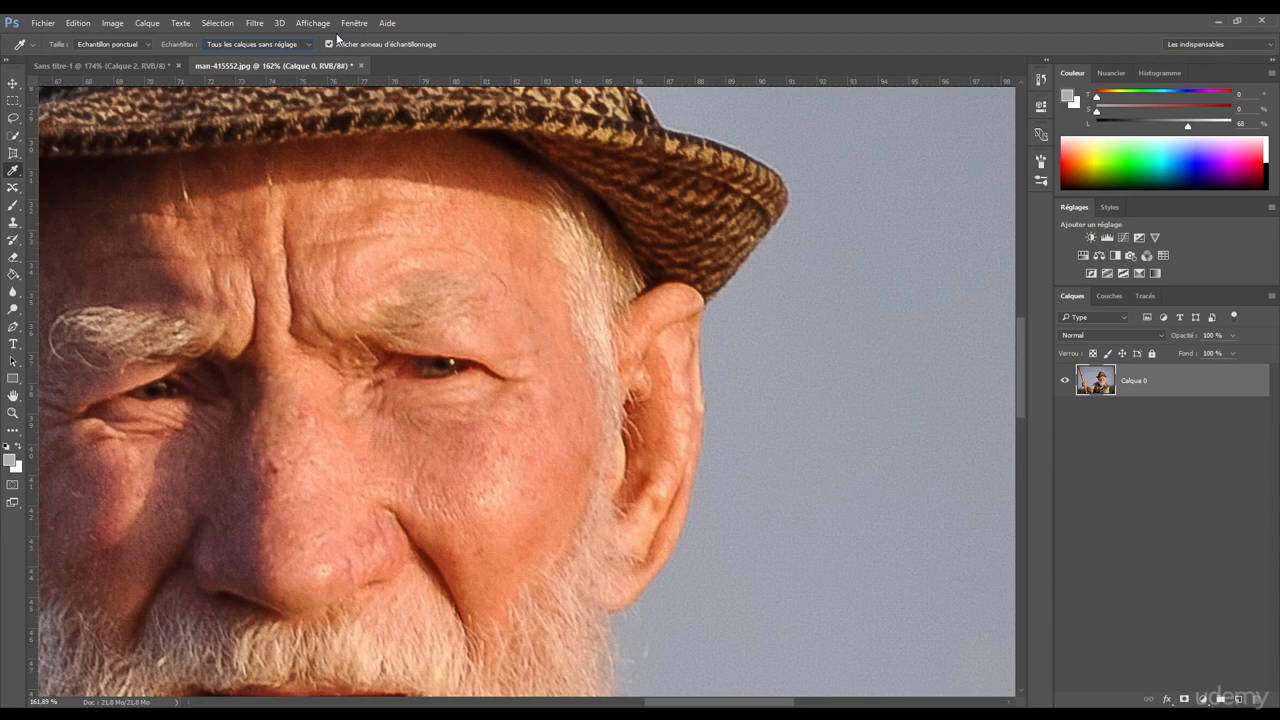
- Sample the forehead's orange (T 20, S 52, L 99), then the grey-blue sky beside the hat (T 220, S 12, L 60)
{"action": "left_click_drag", "start_coordinate": [425, 234], "coordinate": [465, 220]}
{"action": "scroll", "coordinate": [537, 277], "scroll_direction": "down", "scroll_amount": 3}
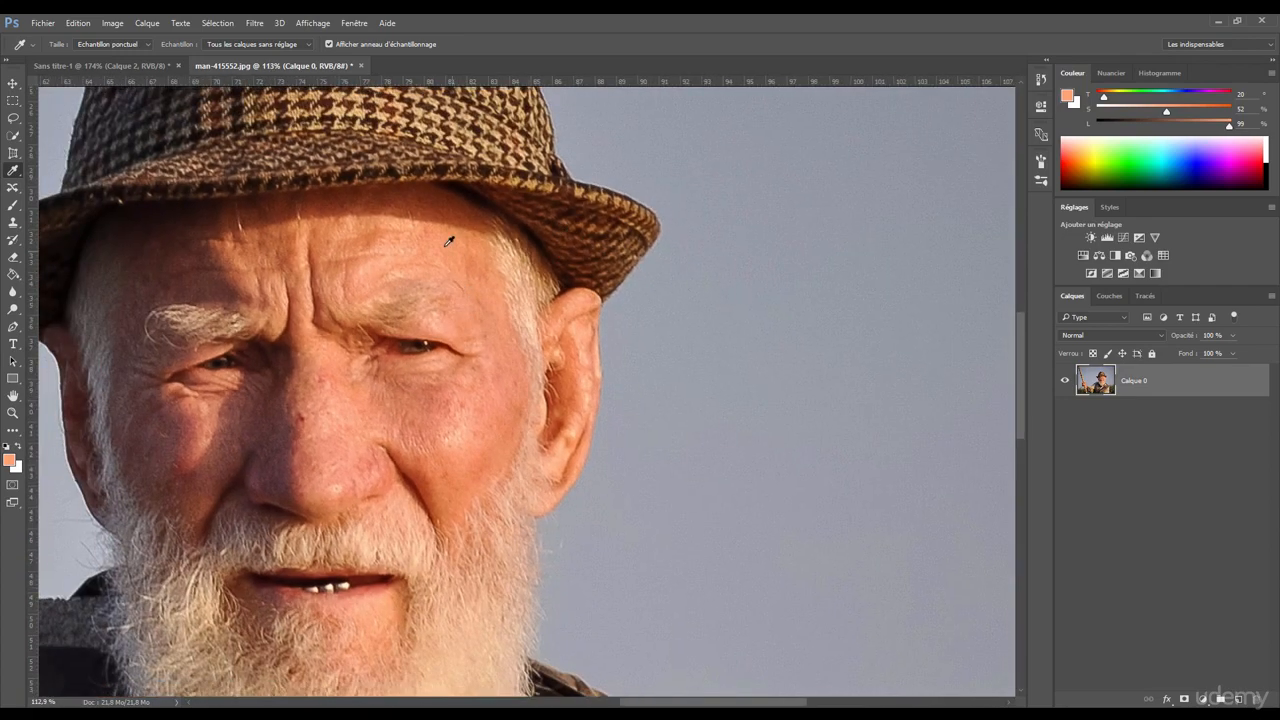
{"action": "left_click_drag", "start_coordinate": [789, 290], "coordinate": [846, 193]}
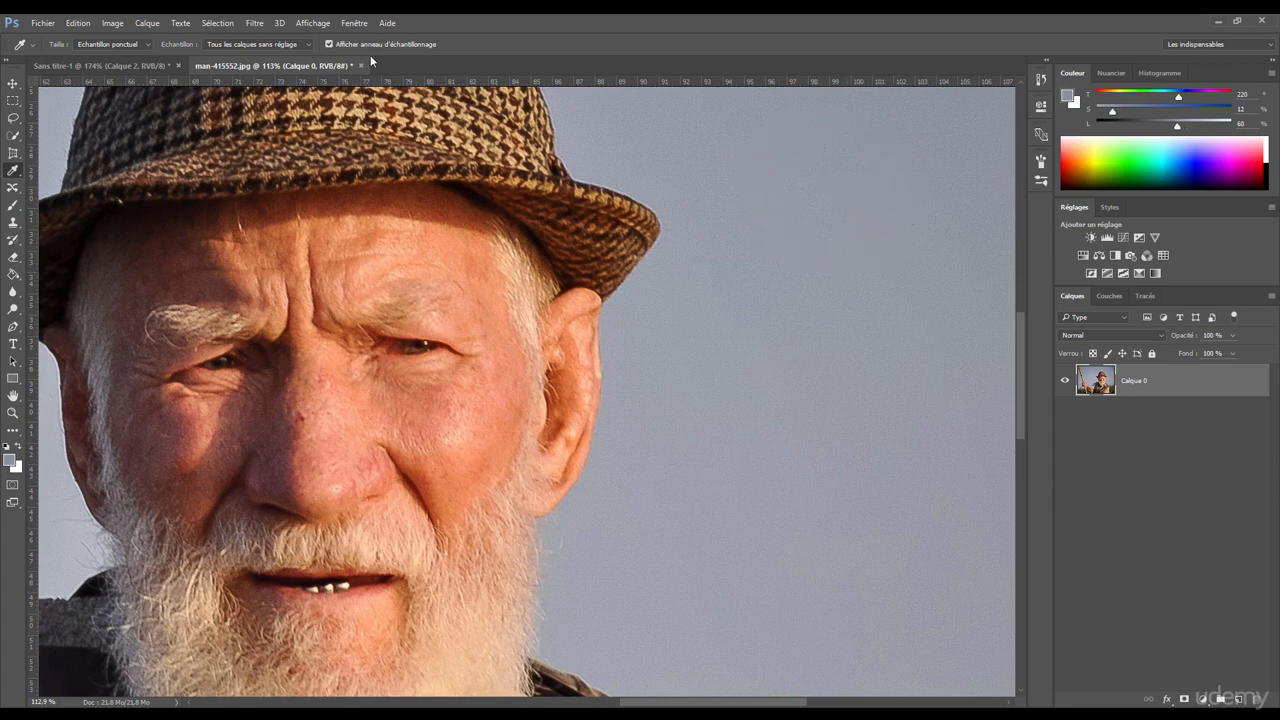
- Sample the sky without the sampling ring, turn Afficher anneau d'échantillonnage back on and sample it again (T 220, S 11, L 65)
{"action": "left_click", "coordinate": [784, 252]}
{"action": "left_click", "coordinate": [391, 42]}
{"action": "left_click_drag", "start_coordinate": [780, 249], "coordinate": [728, 282]}
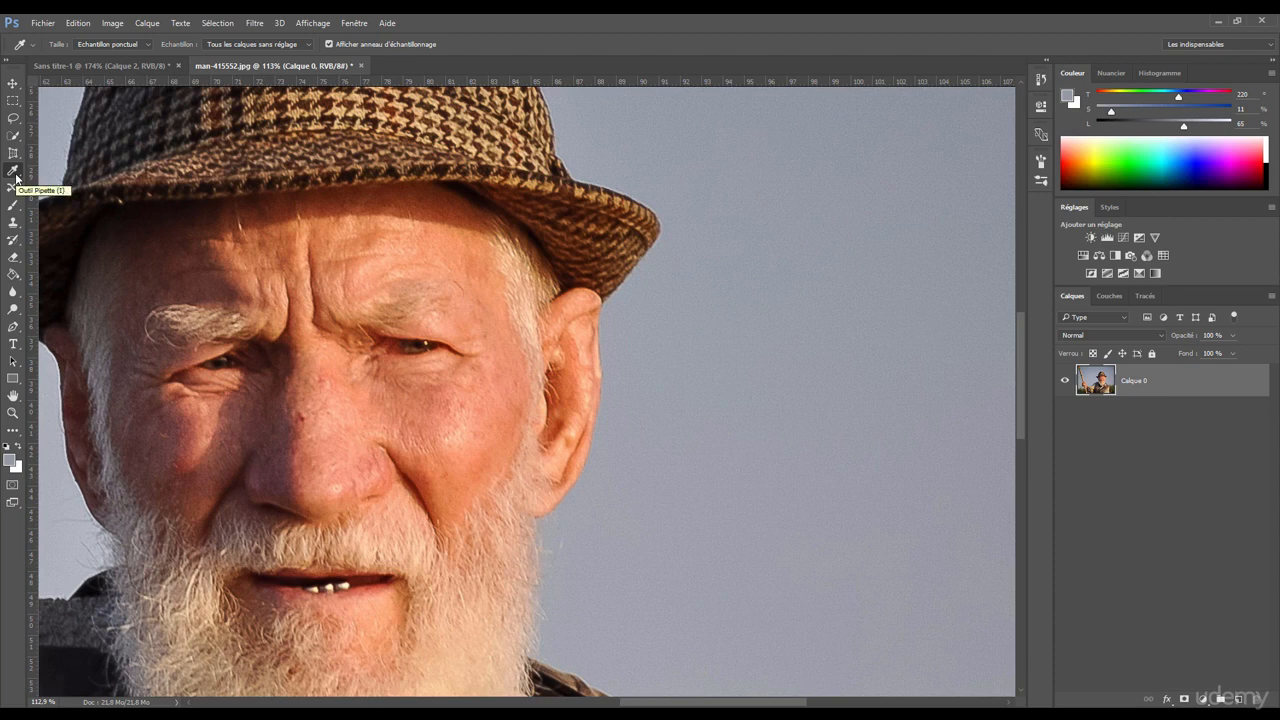
{"action": "left_click_drag", "start_coordinate": [329, 349], "coordinate": [455, 367]}
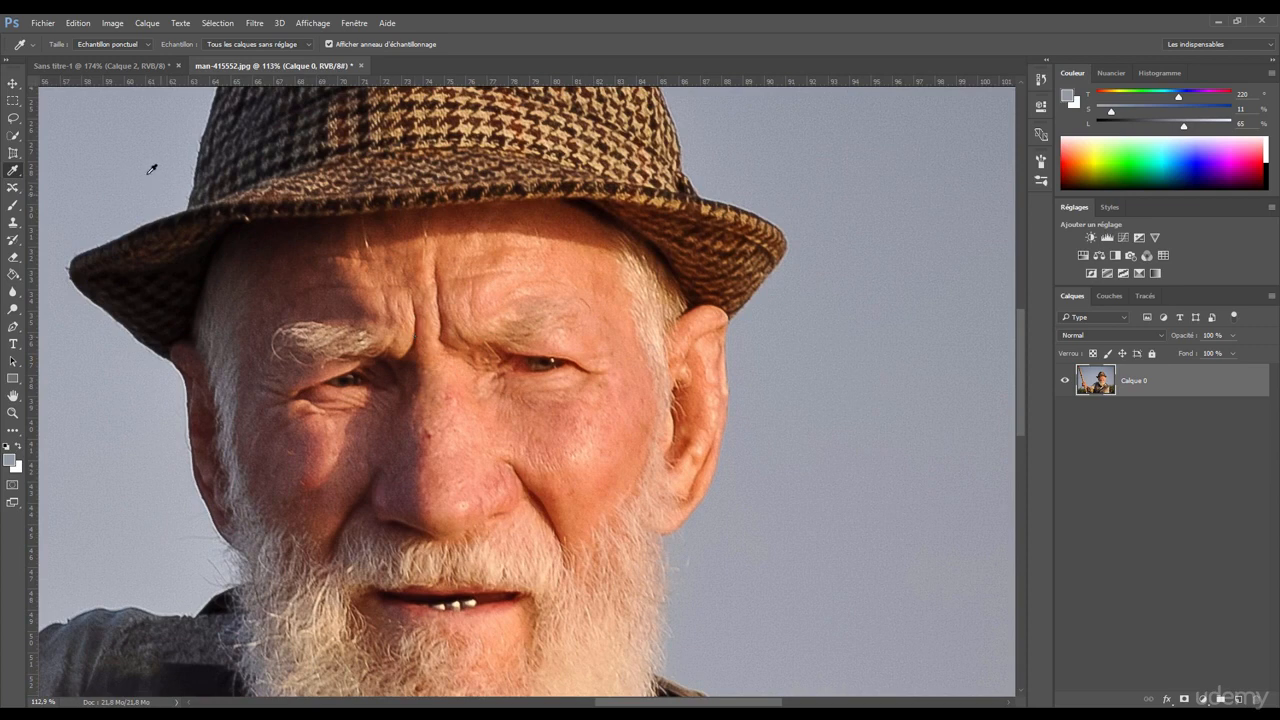
{"action": "left_click", "coordinate": [16, 175]}
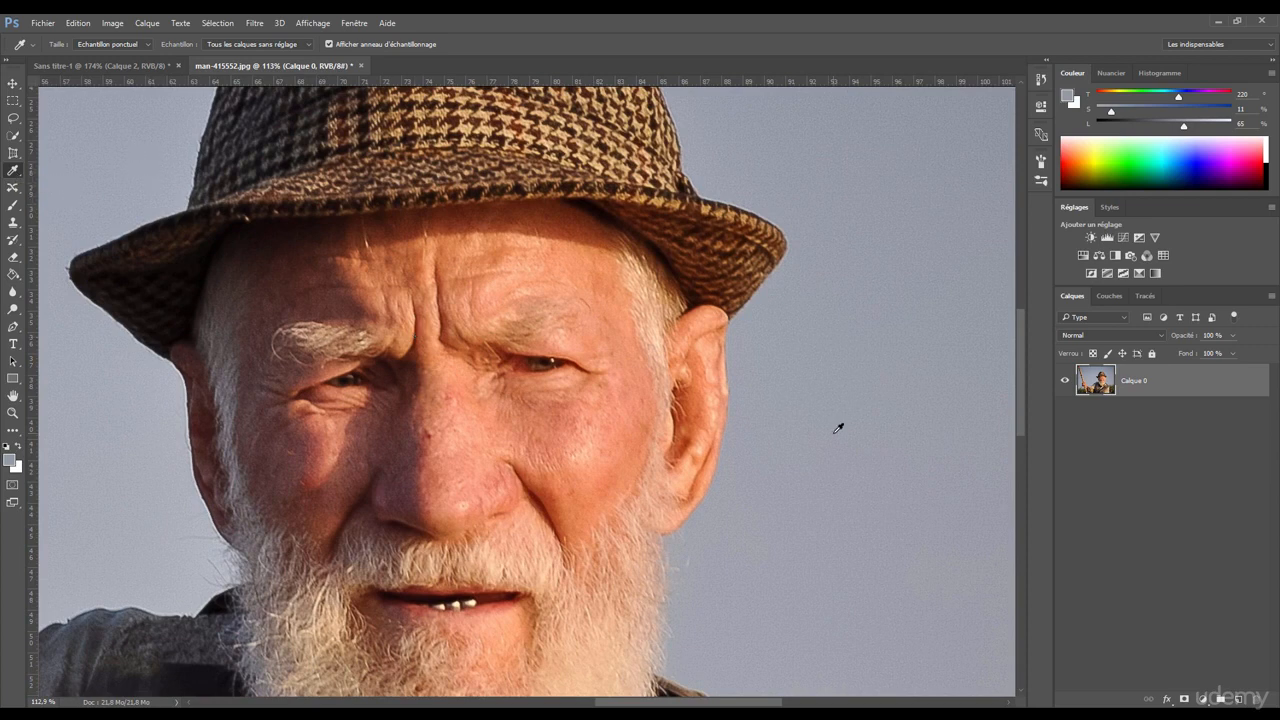